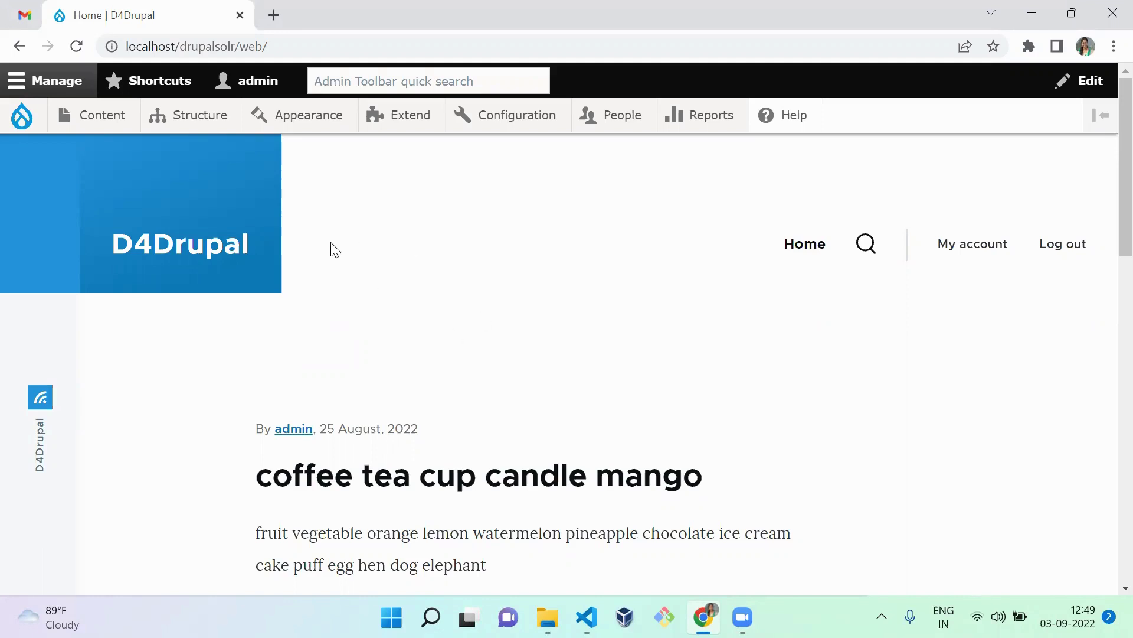
Step: Go to Block types through Structure > Block layout in the admin toolbar
mouse_move(170, 120)
mouse_move(204, 172)
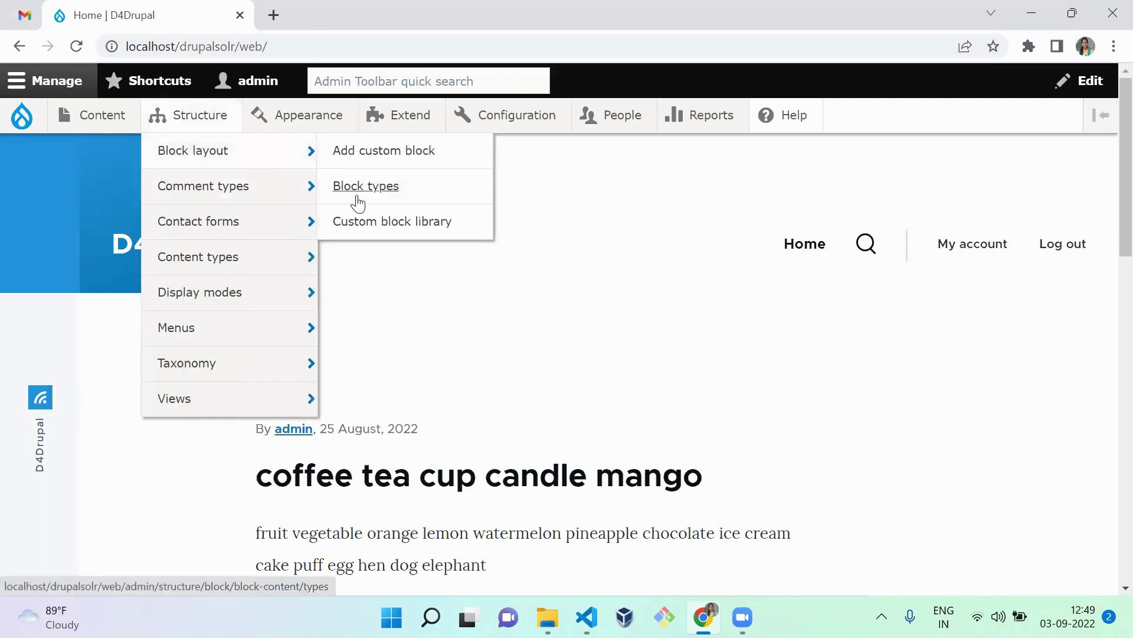
left_click(357, 200)
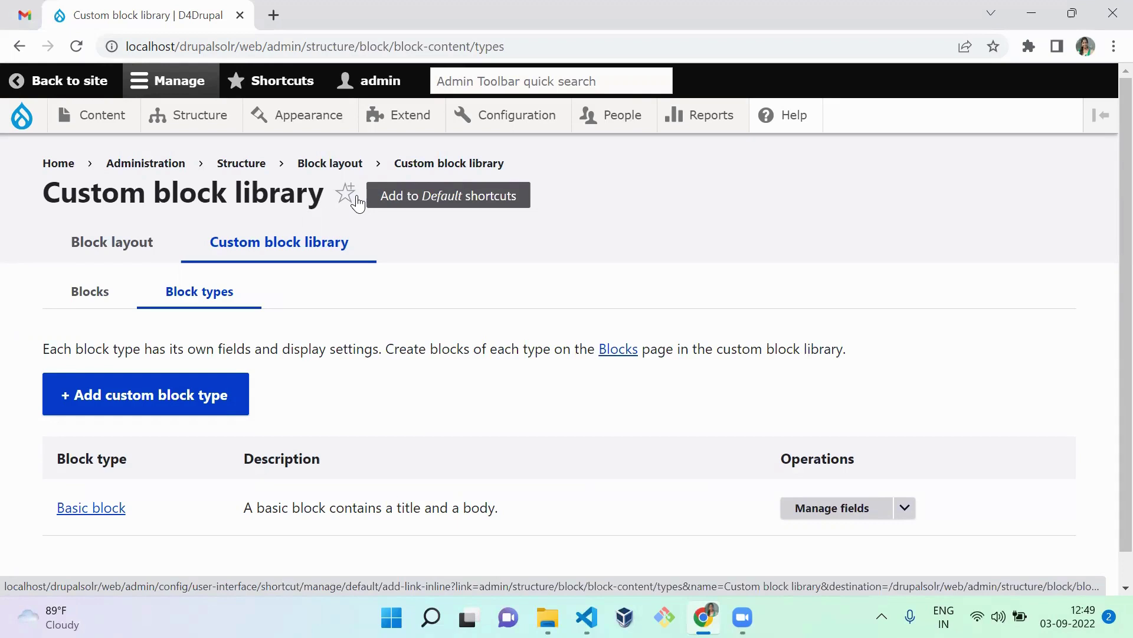
Step: Start a new custom block type from the Block types page
left_click(156, 395)
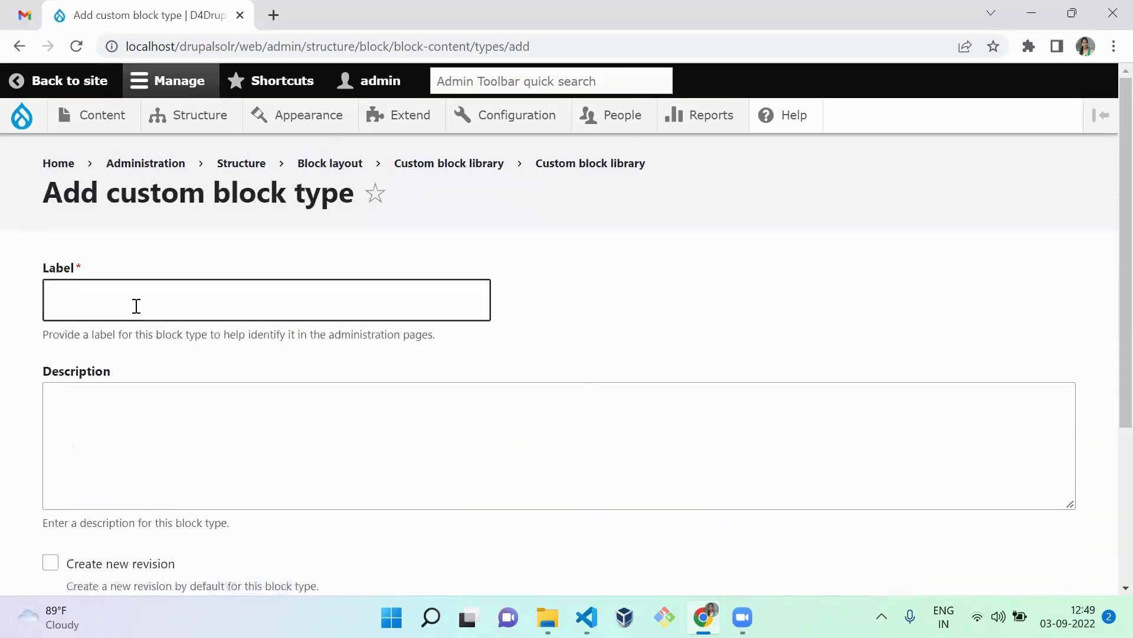
Step: Label the new block type D4Drupal with description 'Desc for d4drupal'
left_click(136, 305)
type("D4Drupal")
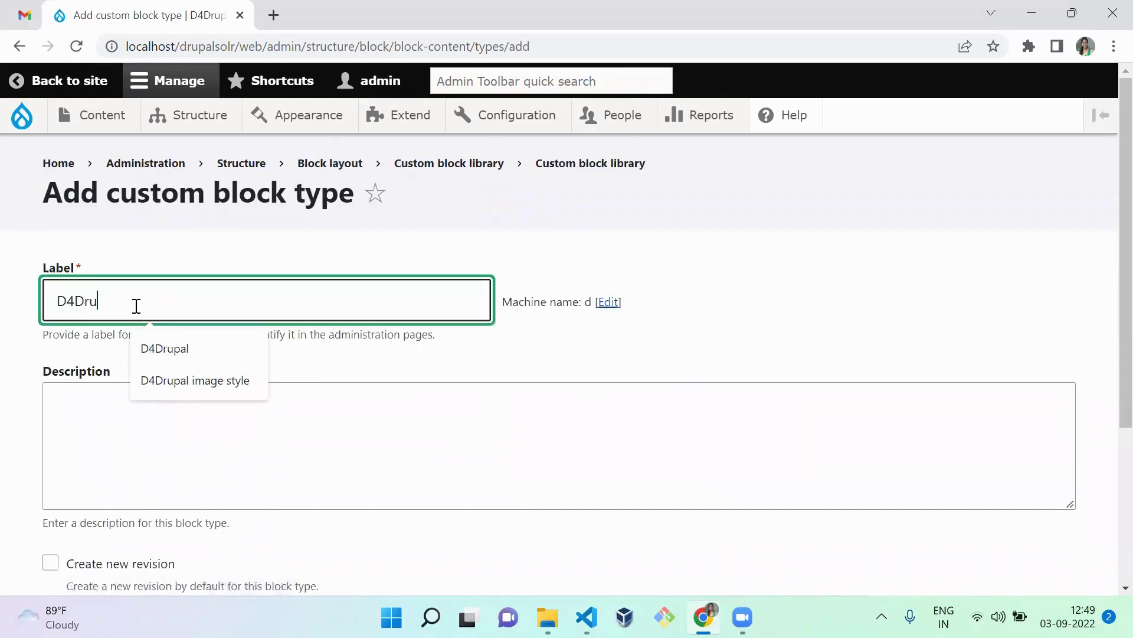
left_click(124, 499)
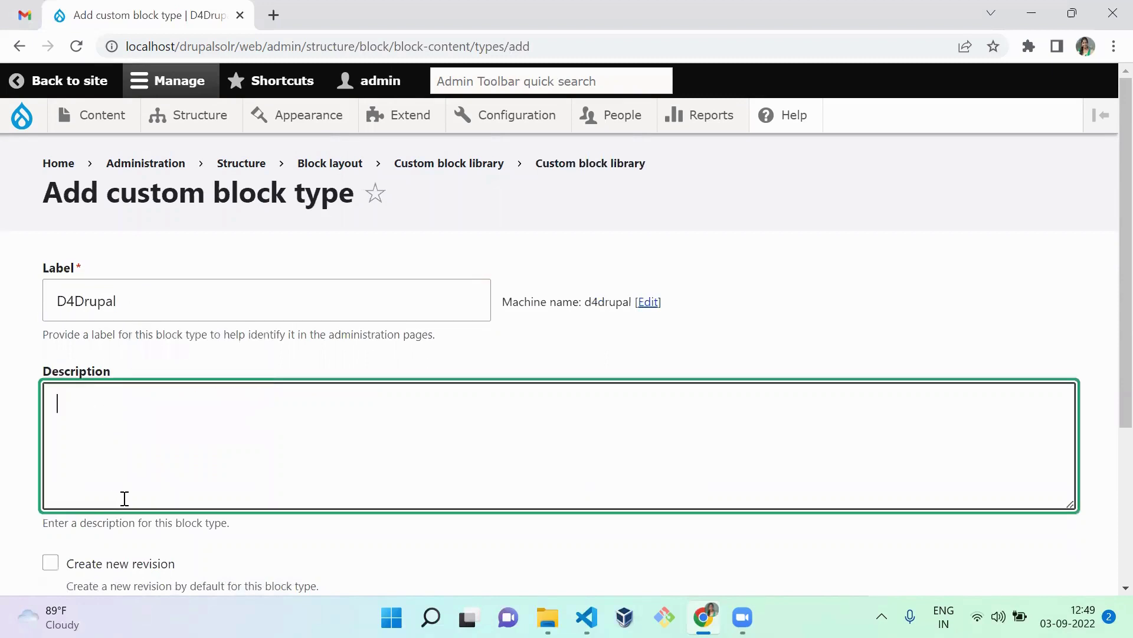
type("H")
key("BackSpace")
type("Desc for d4drupal")
Step: Turn on Create new revision by default and save the D4Drupal block type
scroll(1105, 250, "down", 3)
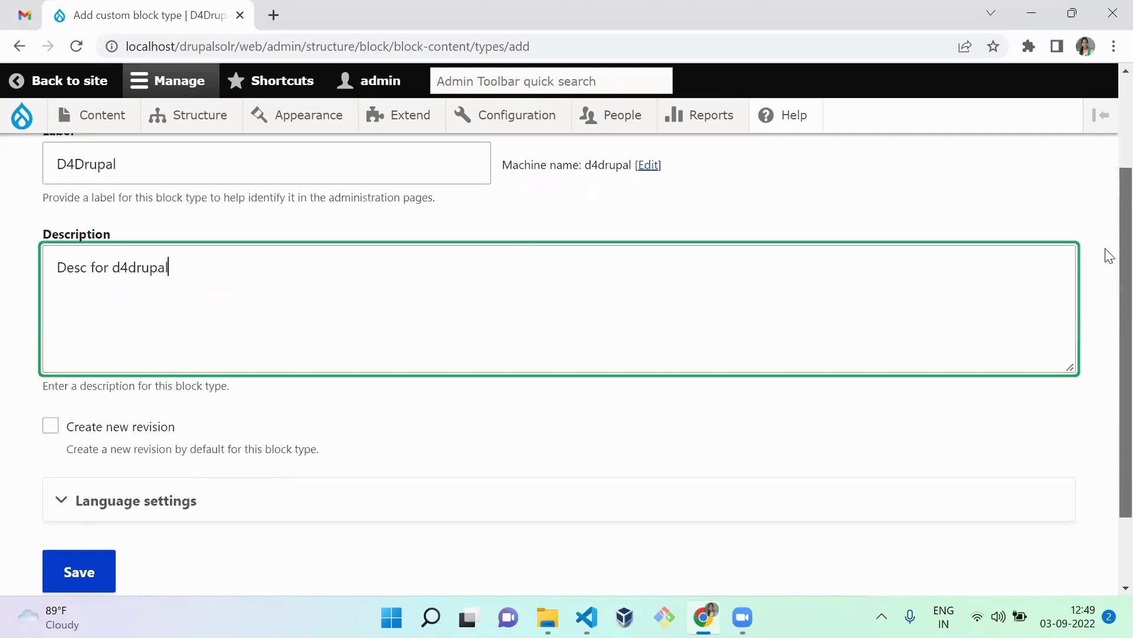
scroll(1109, 282, "down", 1)
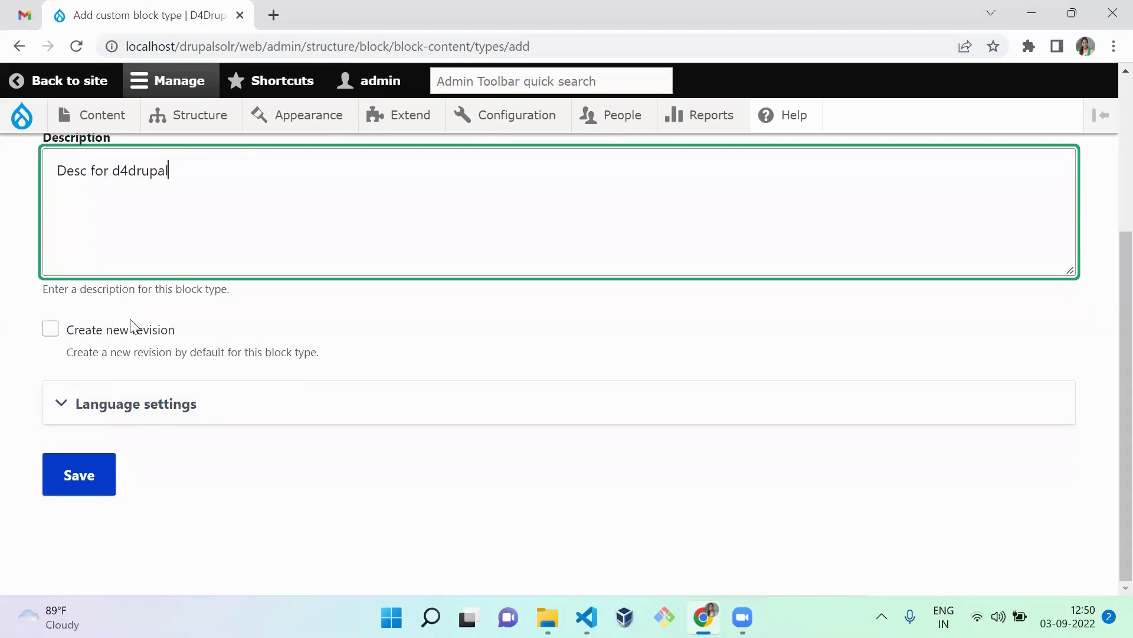
left_click(163, 414)
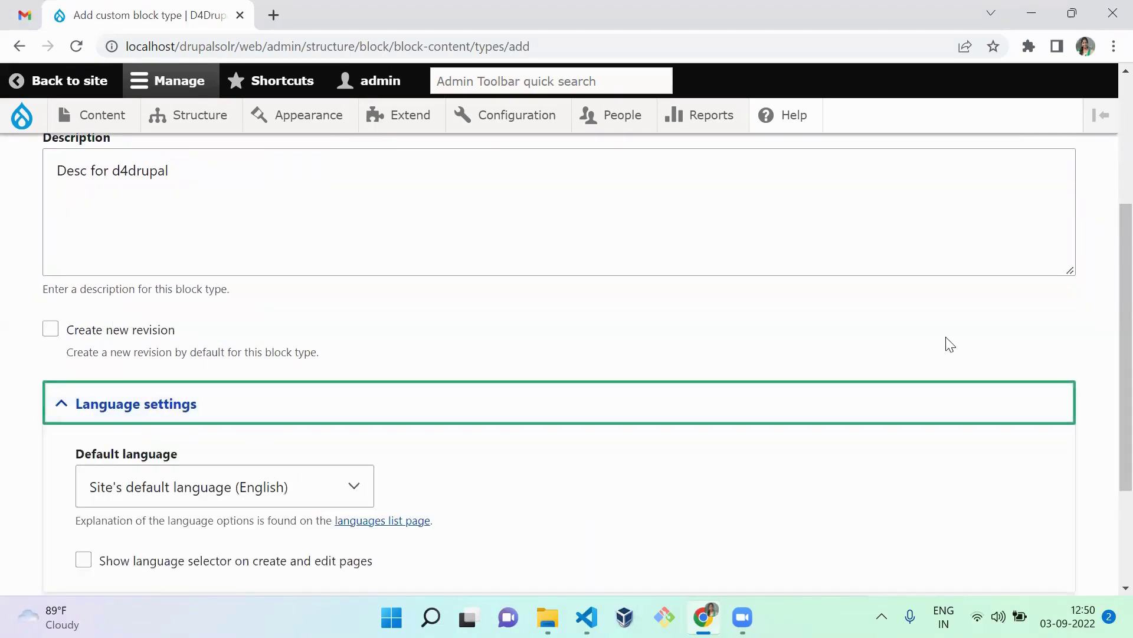
scroll(1109, 311, "down", 1)
left_click(157, 322)
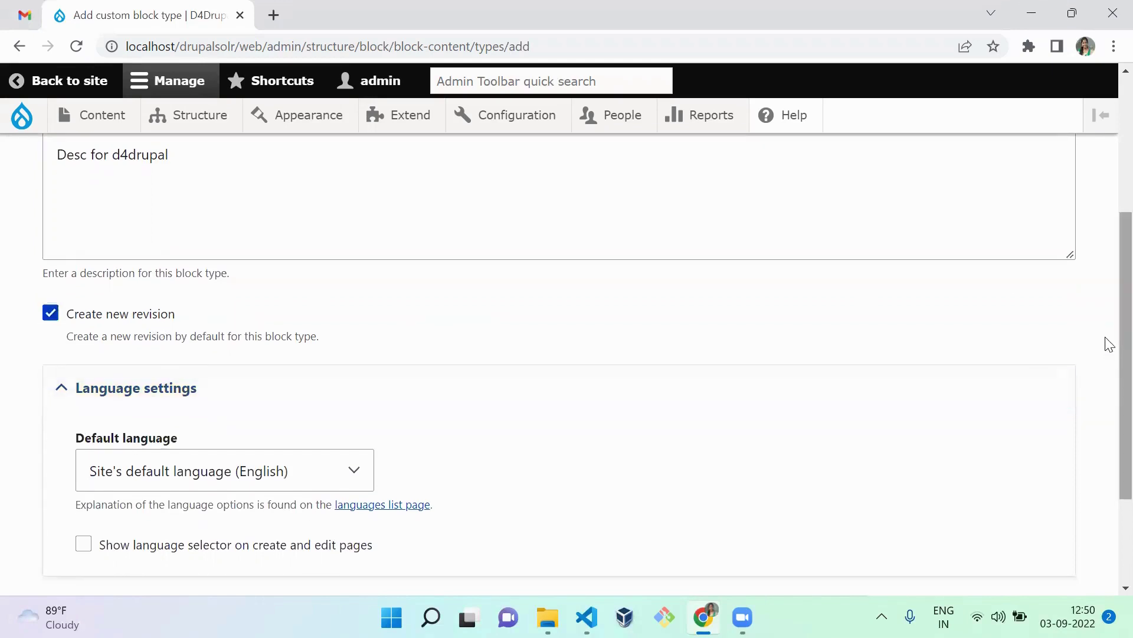
scroll(1109, 410, "down", 2)
scroll(1108, 416, "down", 1)
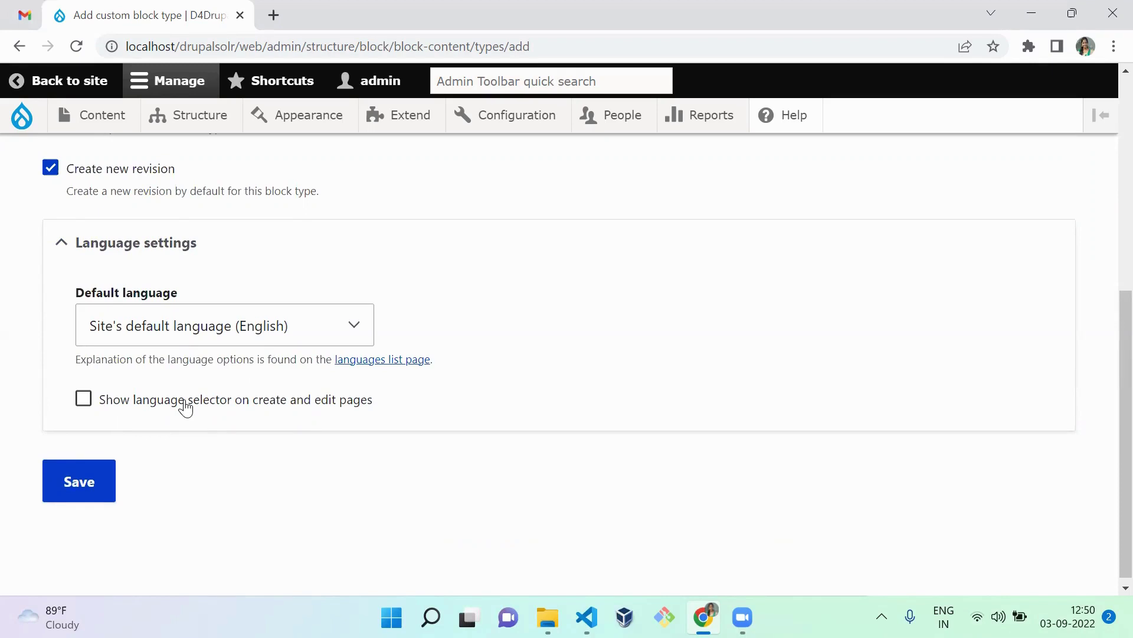
left_click(88, 479)
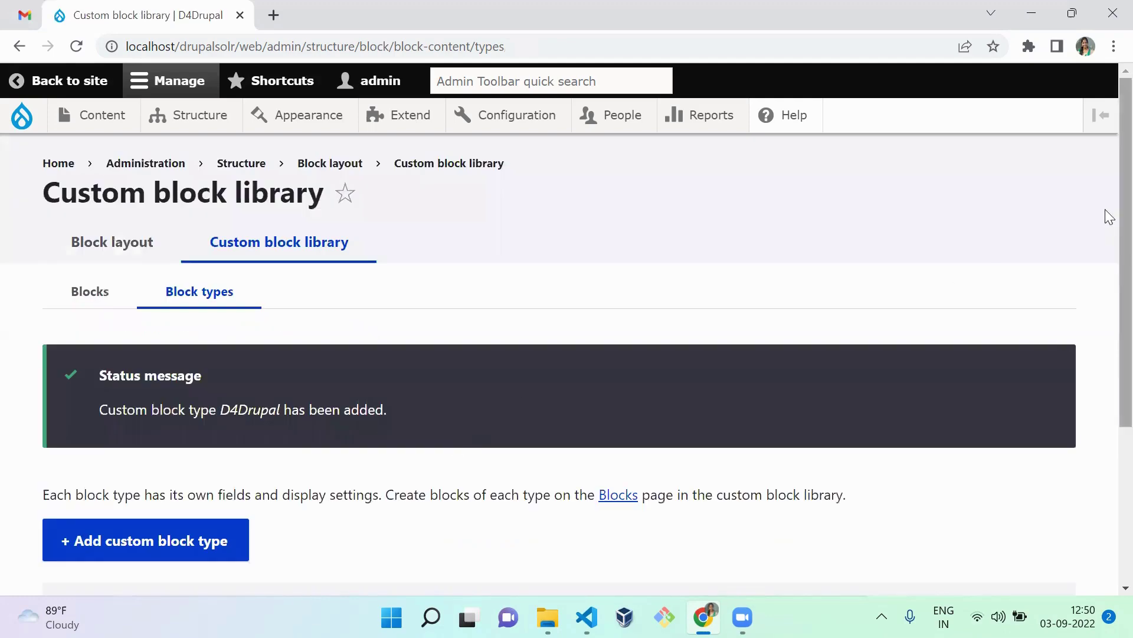
Step: Open Manage fields on the D4Drupal row of the block type table
scroll(1105, 362, "down", 4)
scroll(1106, 430, "up", 2)
scroll(1106, 312, "down", 2)
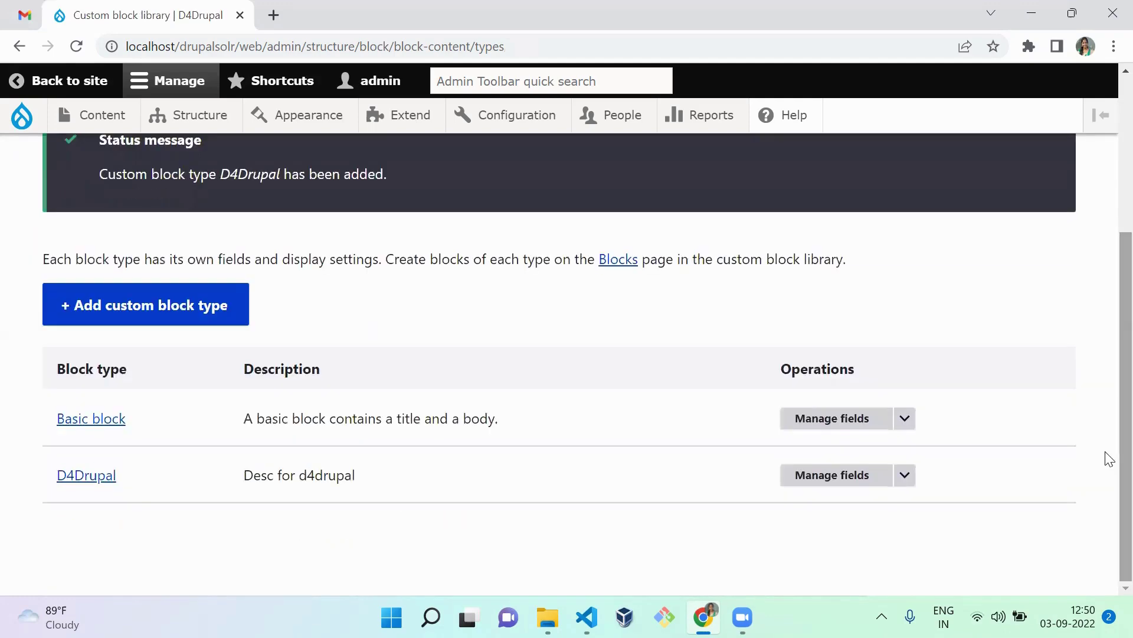
left_click(846, 487)
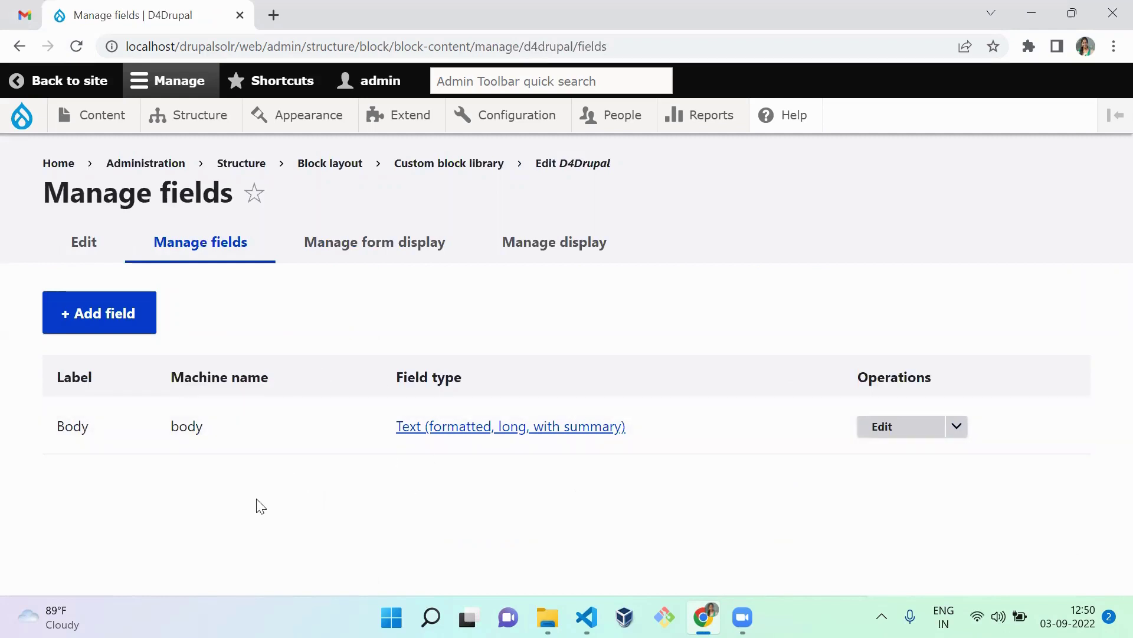
Step: Add a field of type Link labelled 'Link' to the D4Drupal block type
left_click(97, 315)
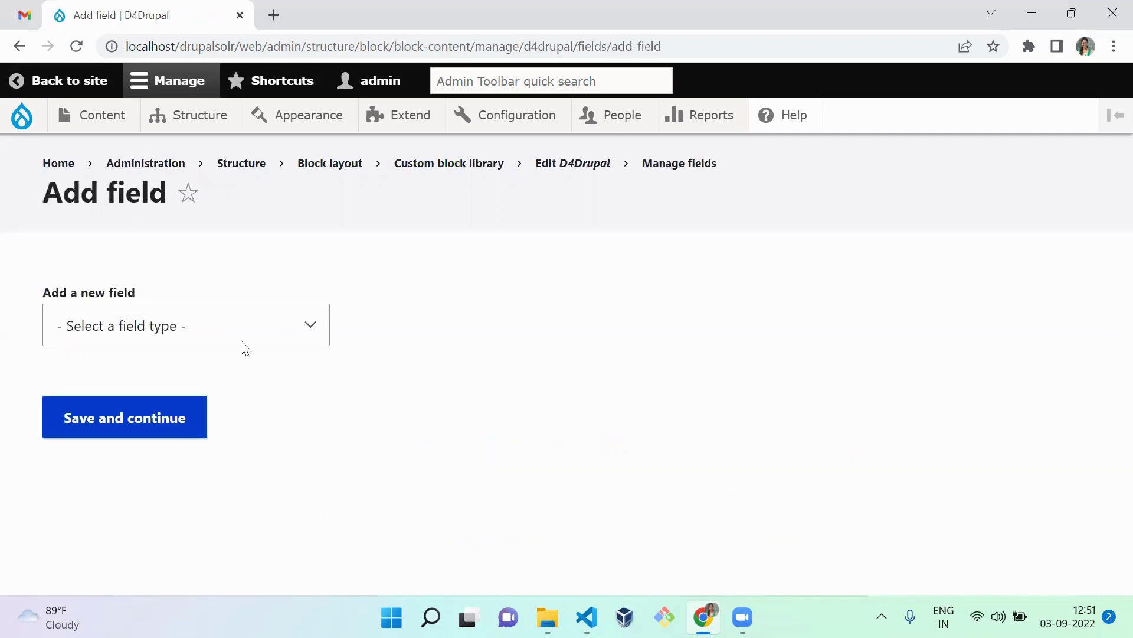
left_click(219, 335)
key("l")
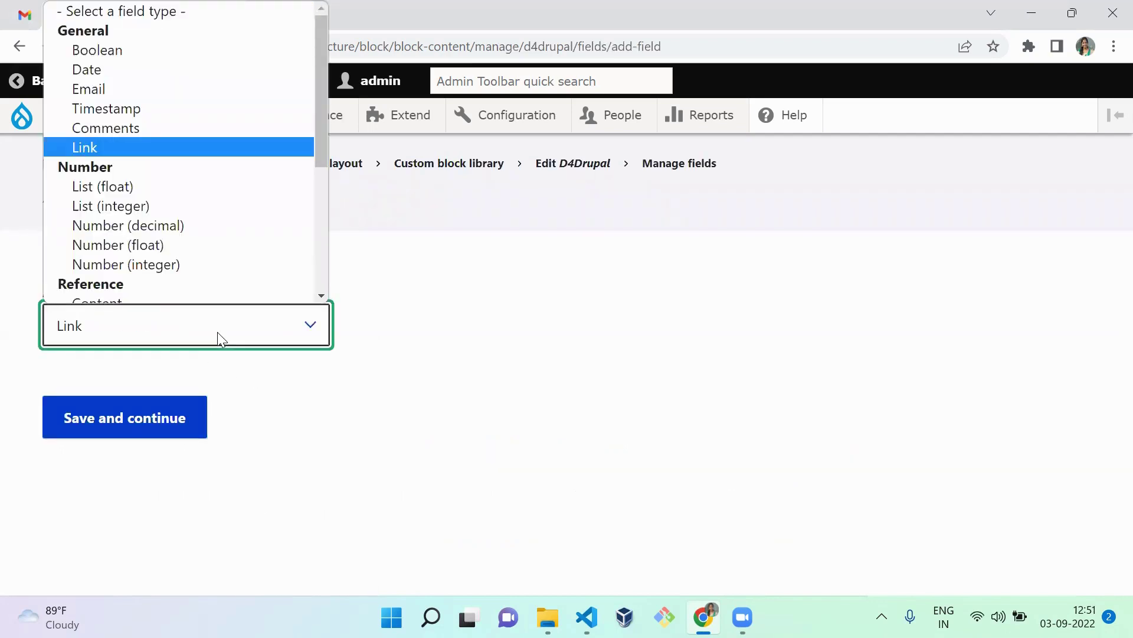
key("Return")
left_click(155, 419)
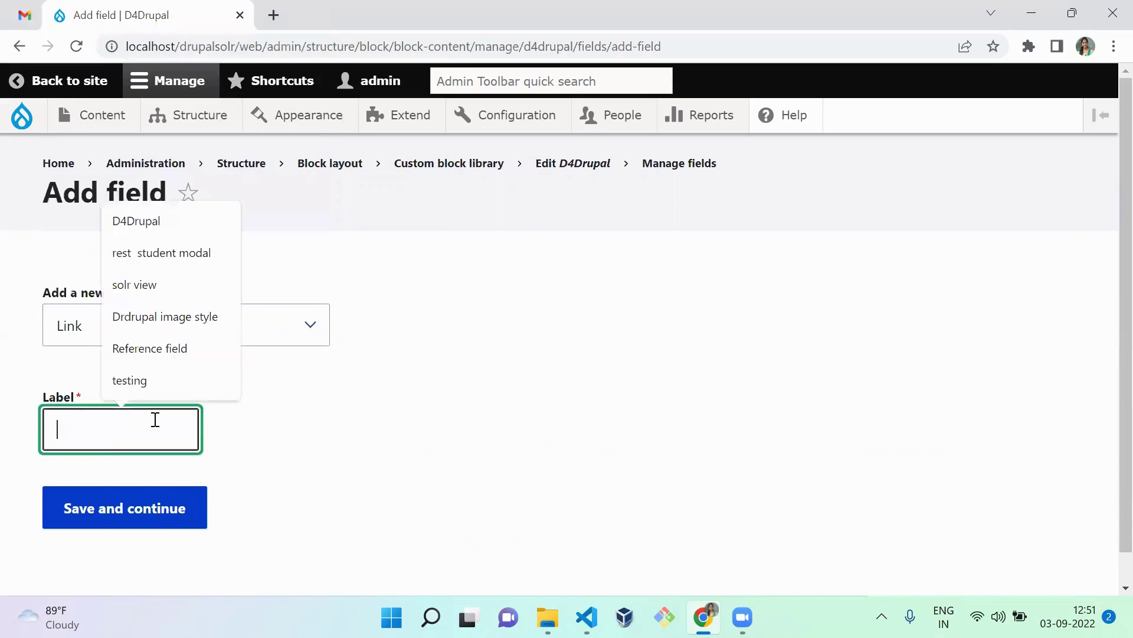
type("Link")
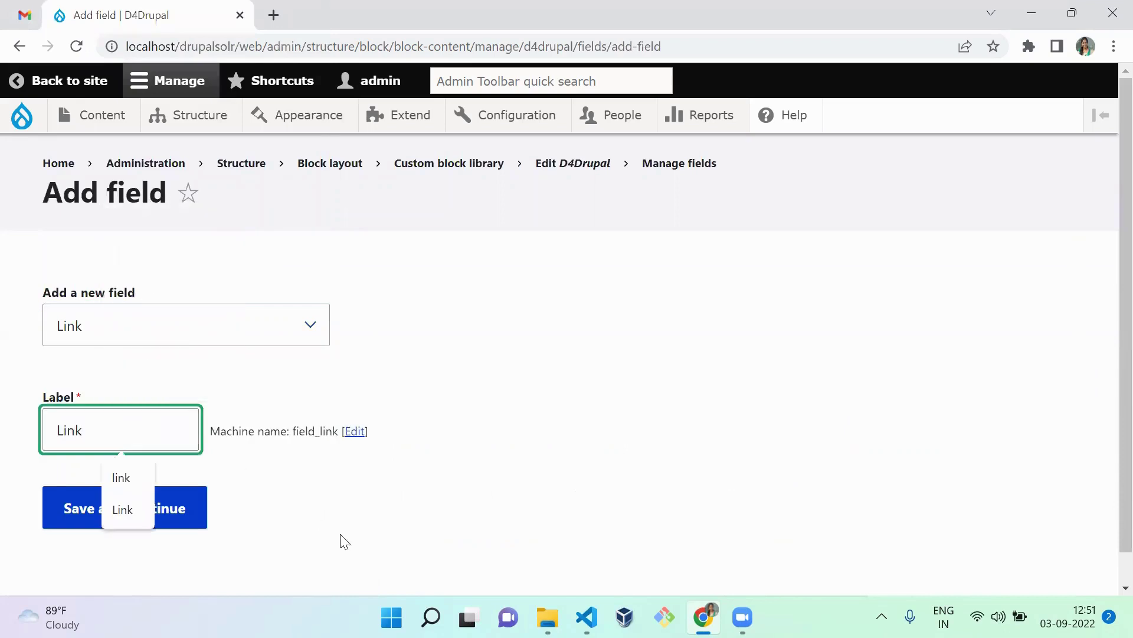
left_click(192, 522)
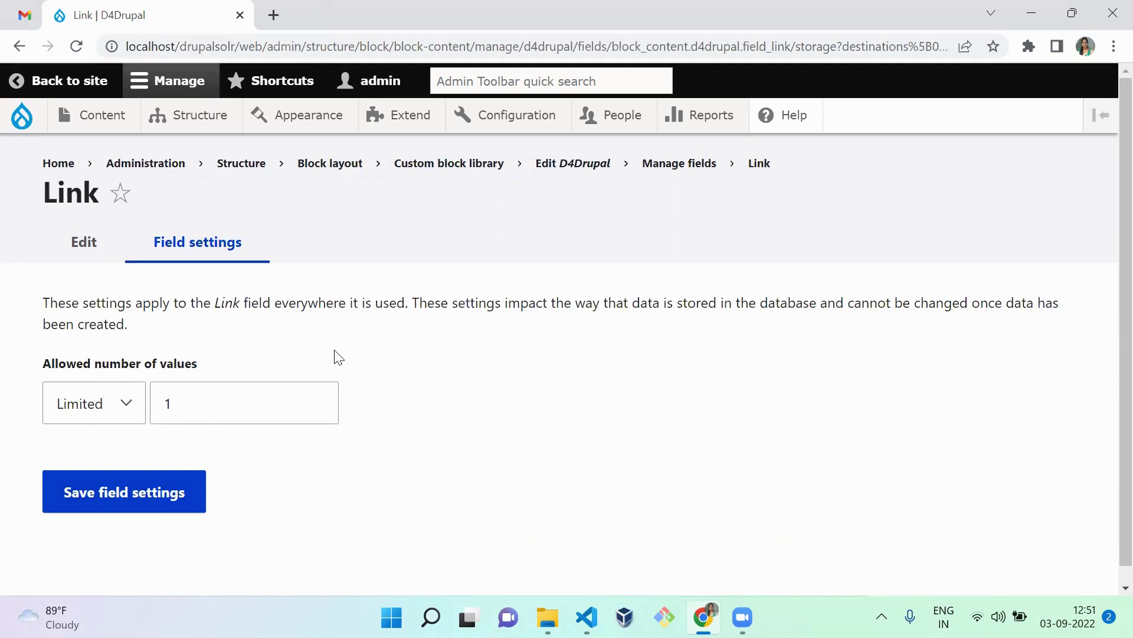
Step: Keep one allowed value, add help text 'Helpt text for link field', and save the Link field
left_click(147, 497)
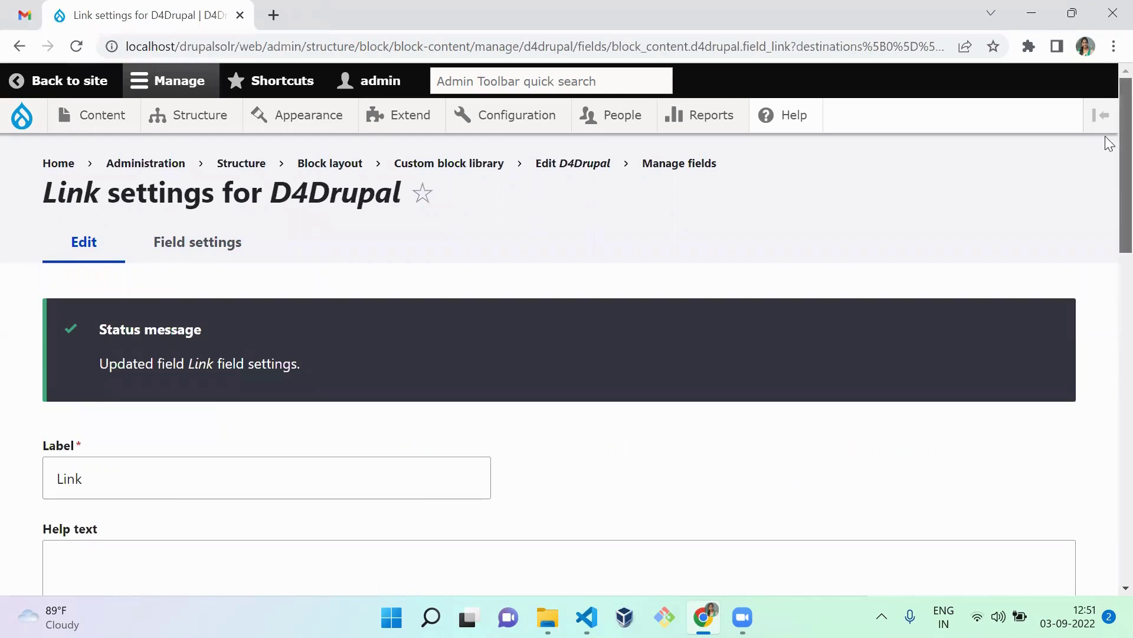
scroll(1105, 148, "down", 3)
left_click(495, 350)
type("Helpt text for li")
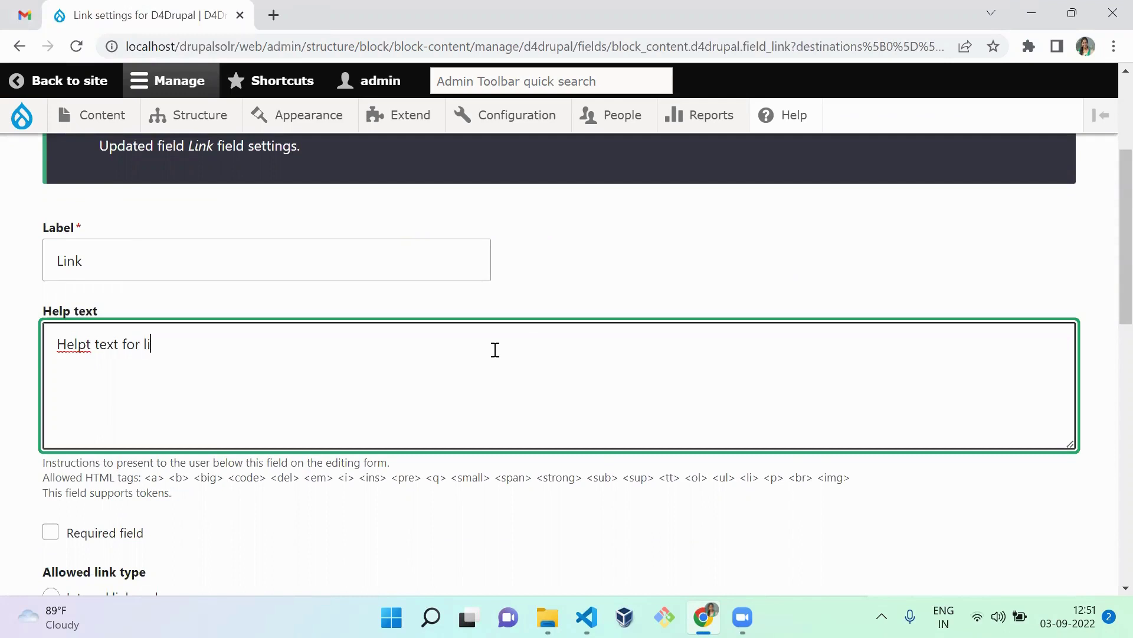
type("nk field")
left_click(390, 505)
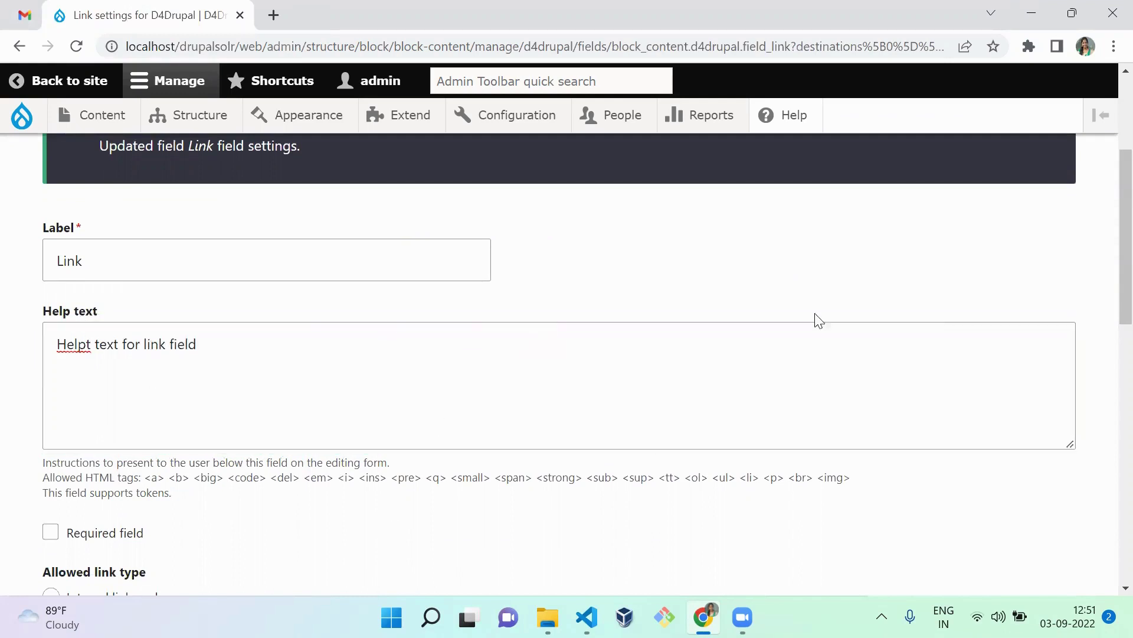
scroll(1106, 347, "down", 5)
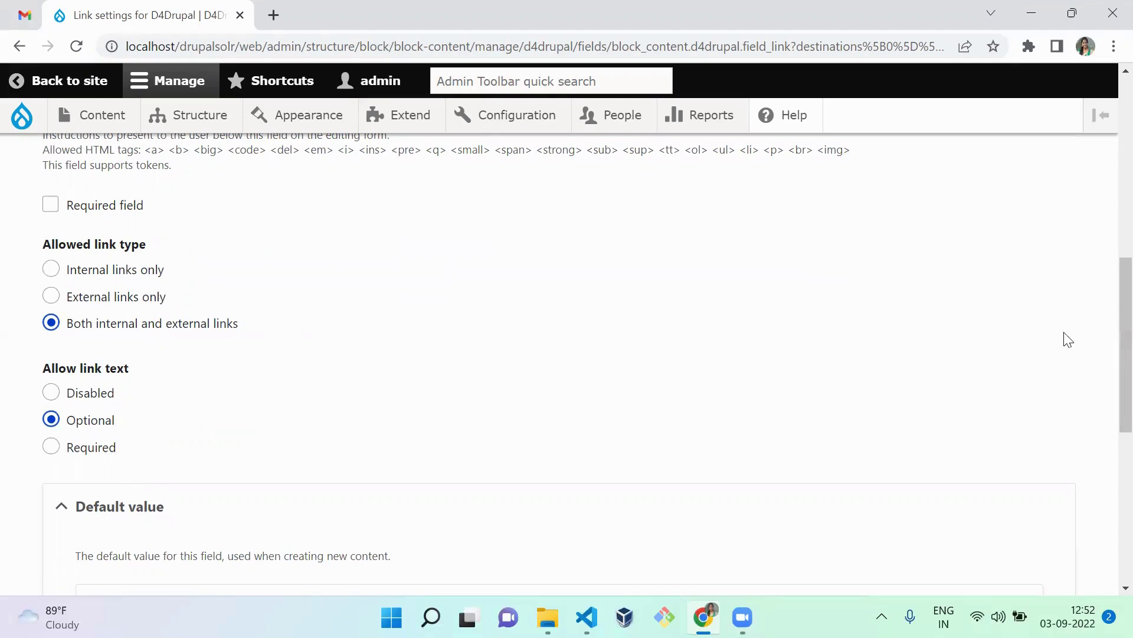
left_click_drag(1105, 347, 1109, 470)
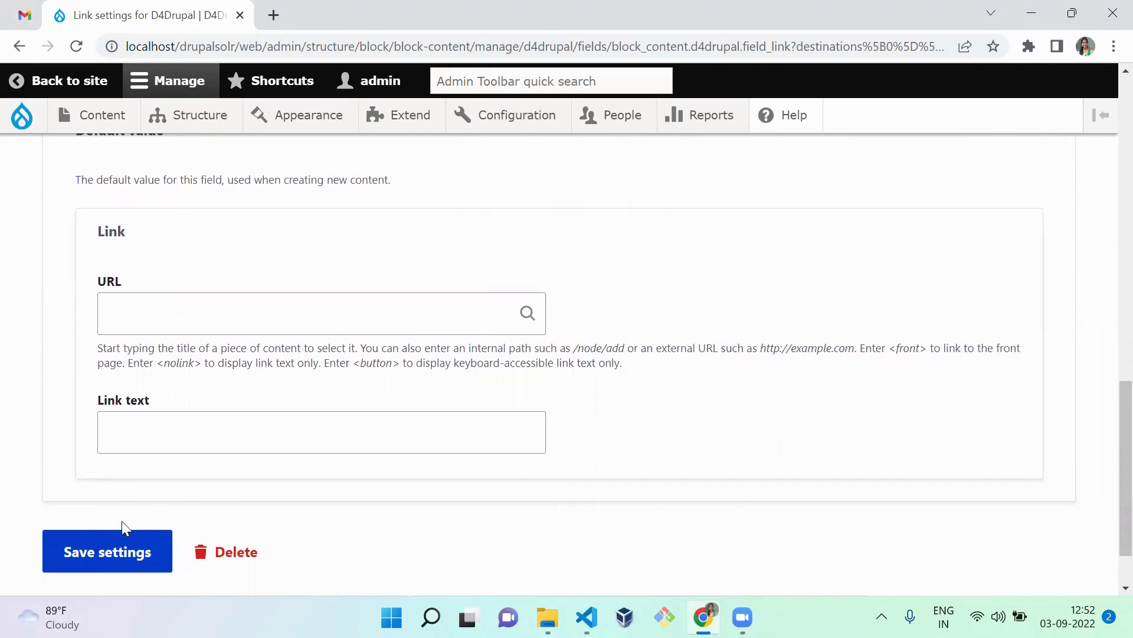
left_click(96, 570)
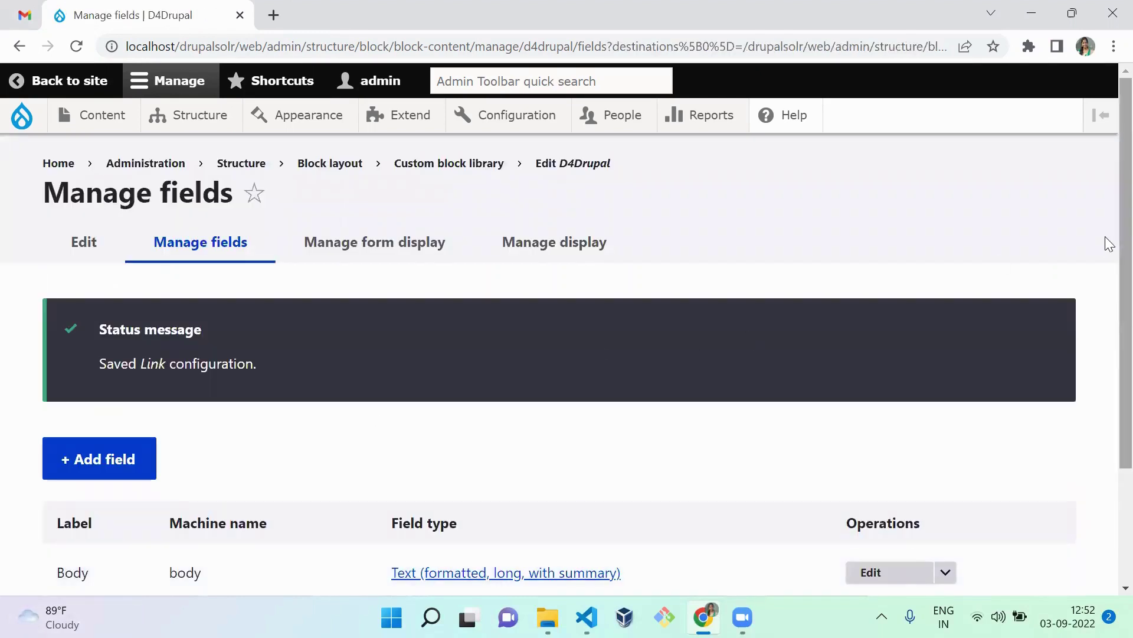
Step: Switch to Manage form display to see the D4Drupal fields' widgets
scroll(1105, 354, "down", 3)
scroll(1106, 354, "up", 3)
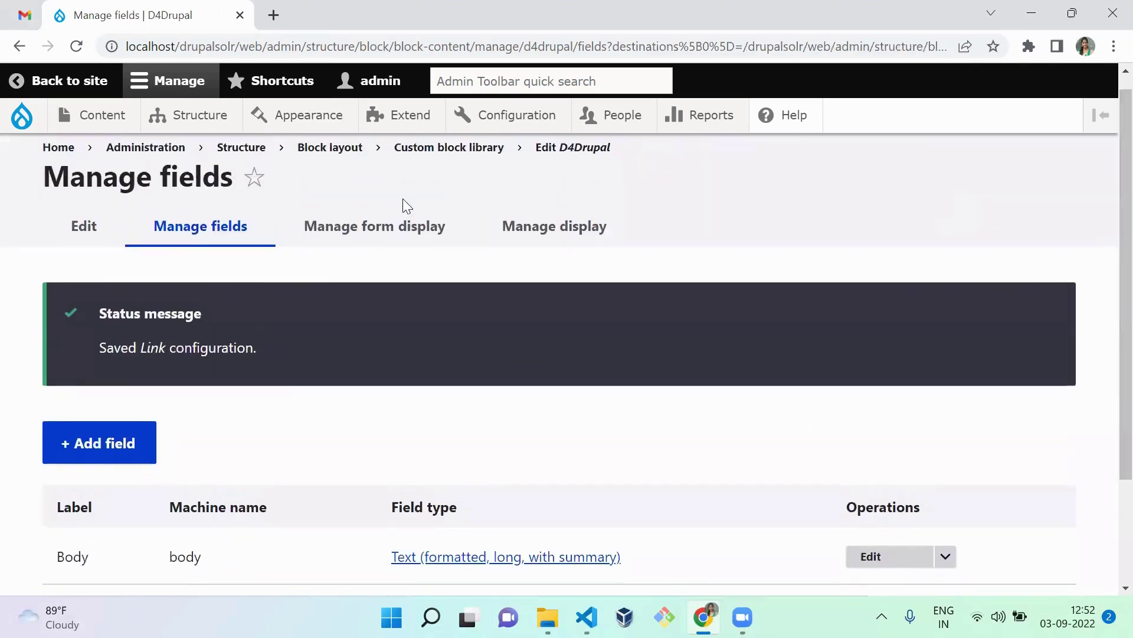
left_click(415, 239)
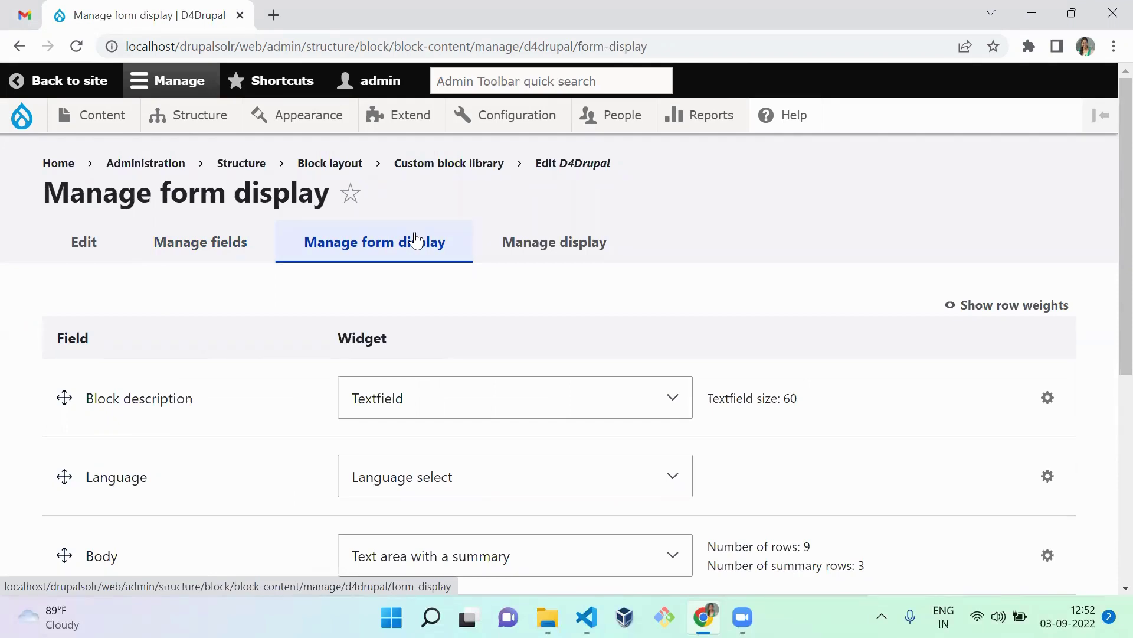
Step: Switch to Manage display to review how D4Drupal's Body and Link fields render
scroll(1104, 330, "down", 5)
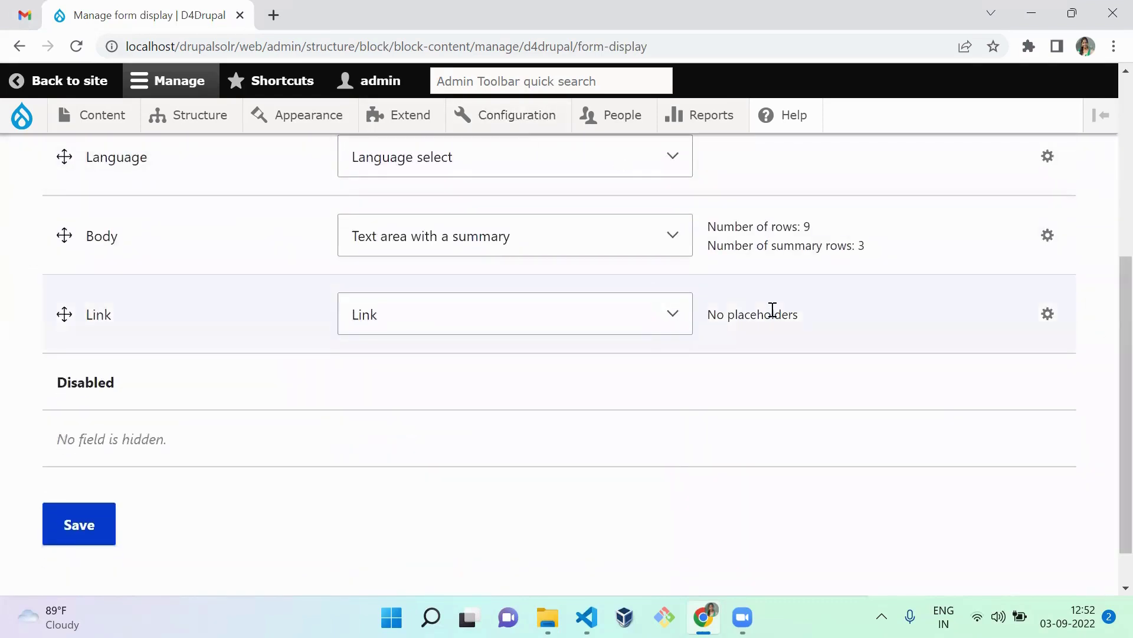
left_click_drag(1108, 375, 1104, 210)
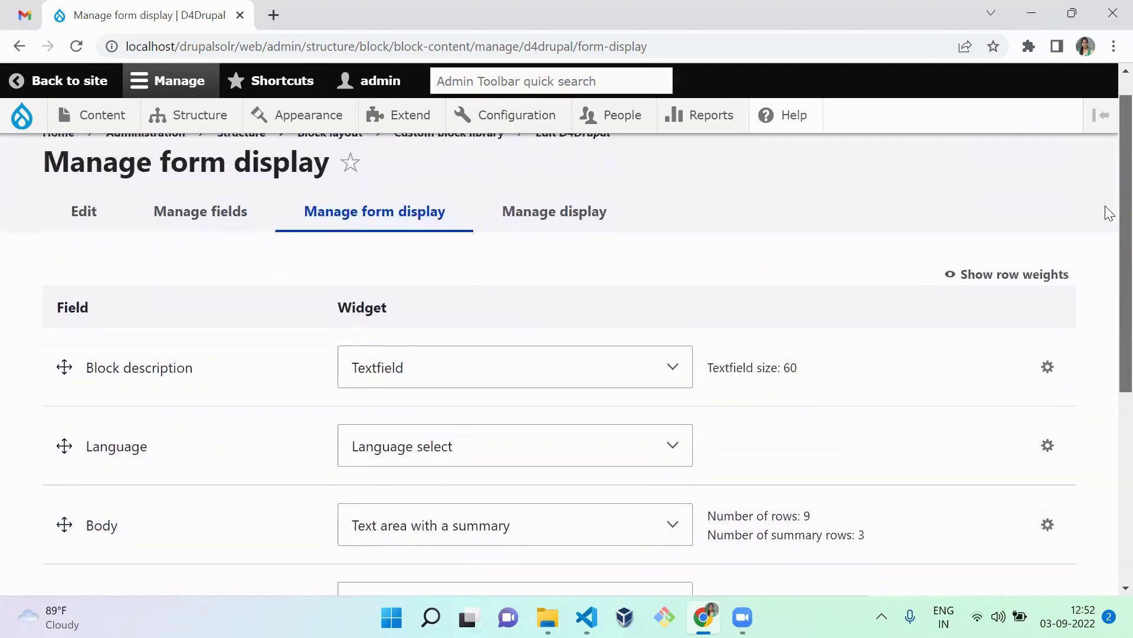
left_click(578, 233)
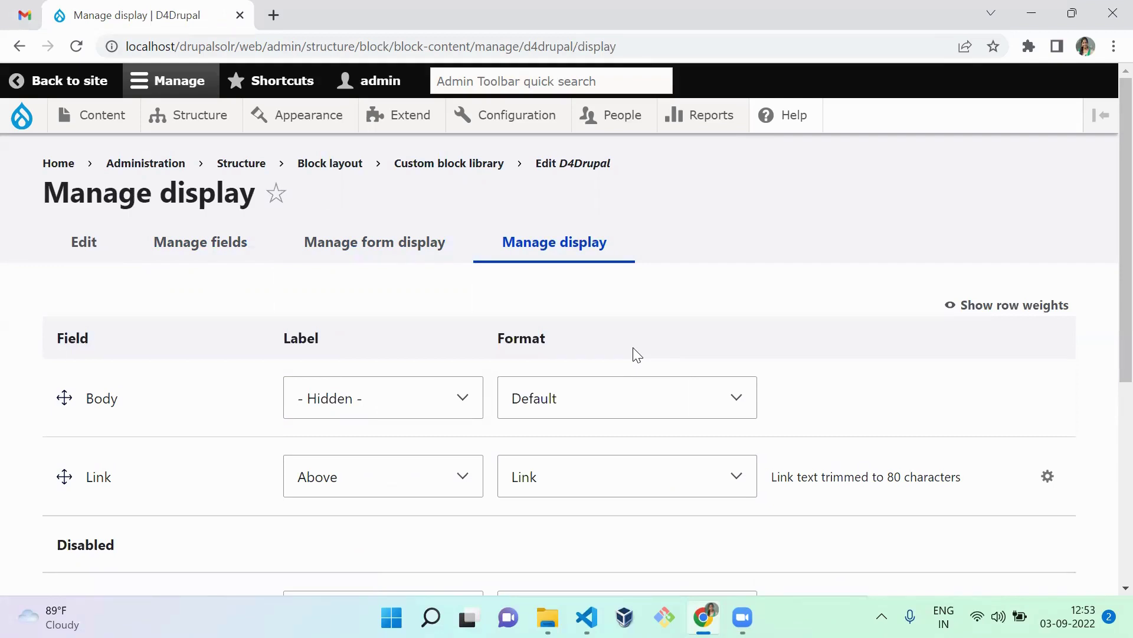
left_click_drag(1089, 338, 1103, 238)
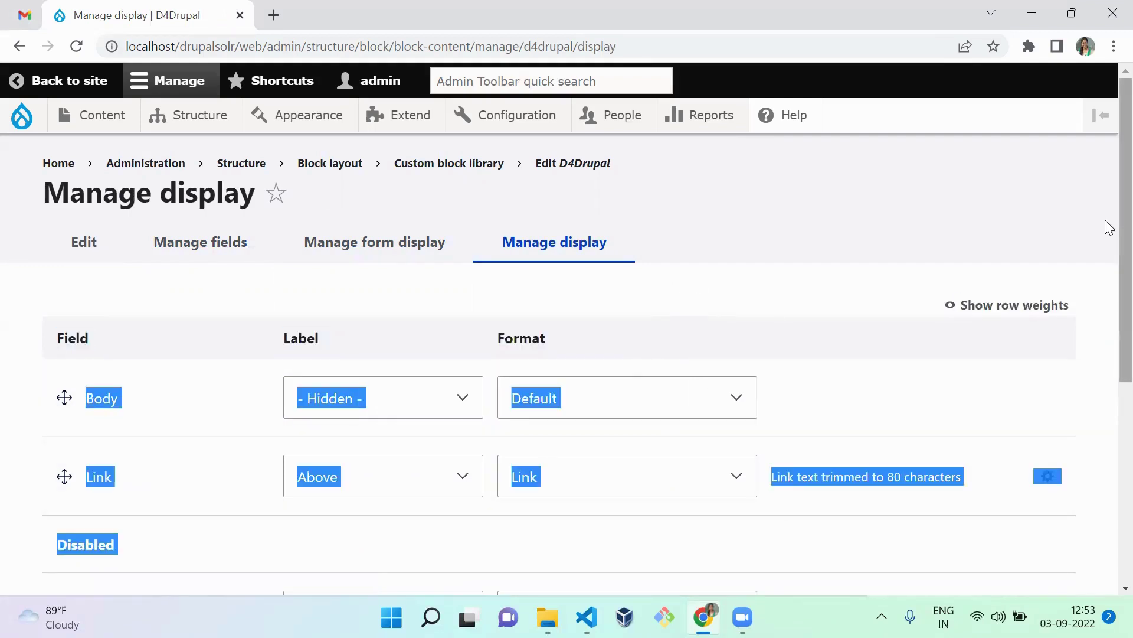
scroll(1109, 412, "down", 4)
scroll(1108, 411, "down", 2)
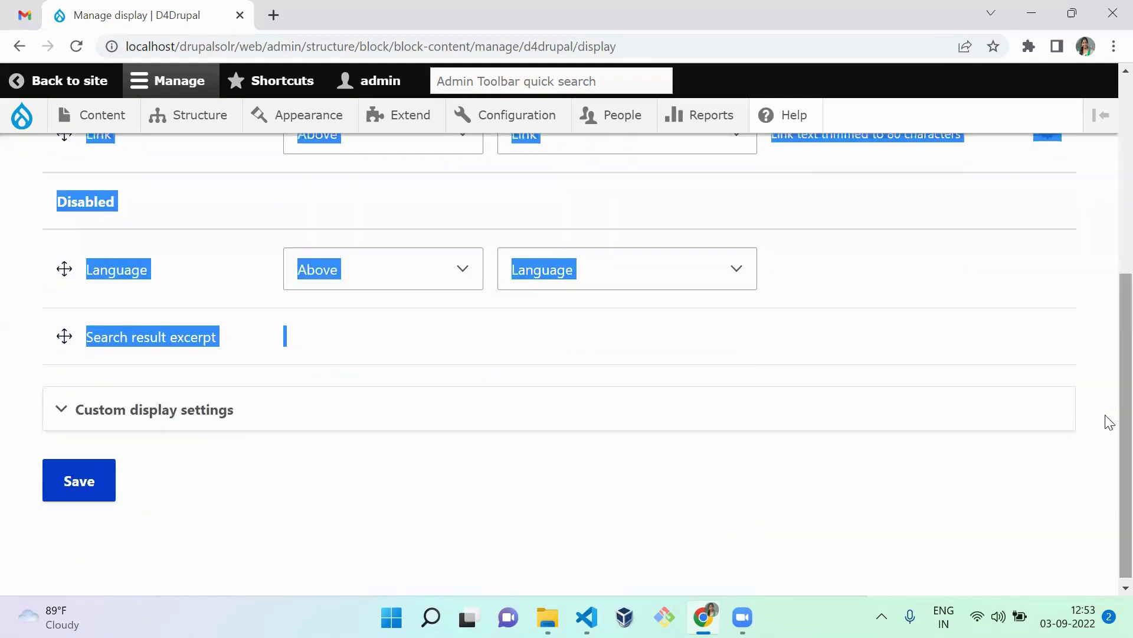
left_click(804, 412)
left_click(554, 485)
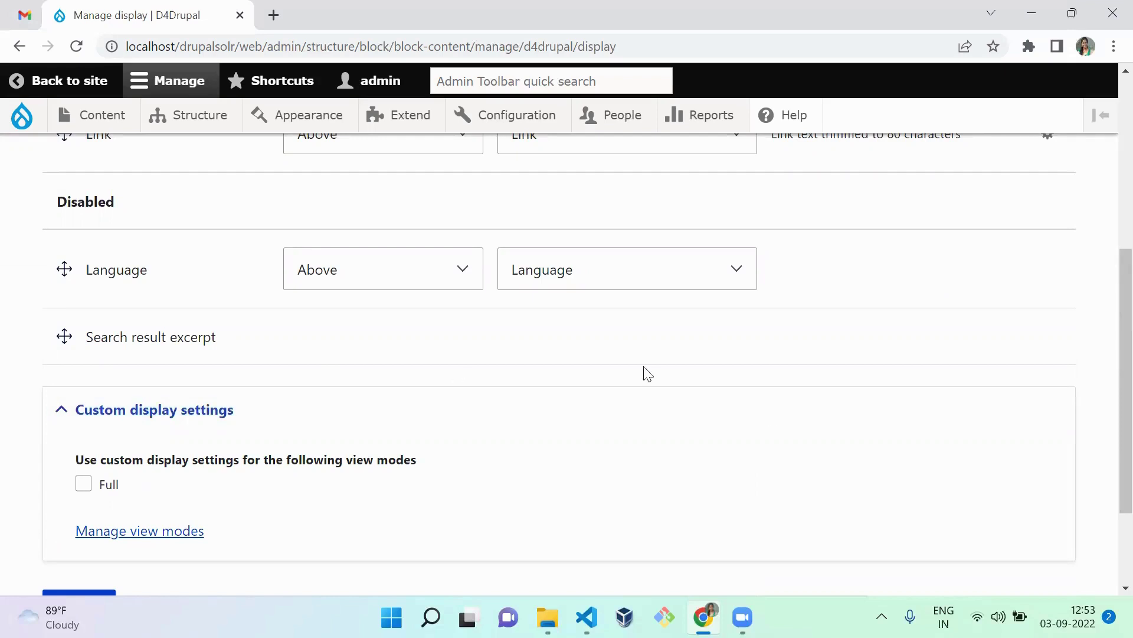
left_click_drag(1106, 263, 1105, 109)
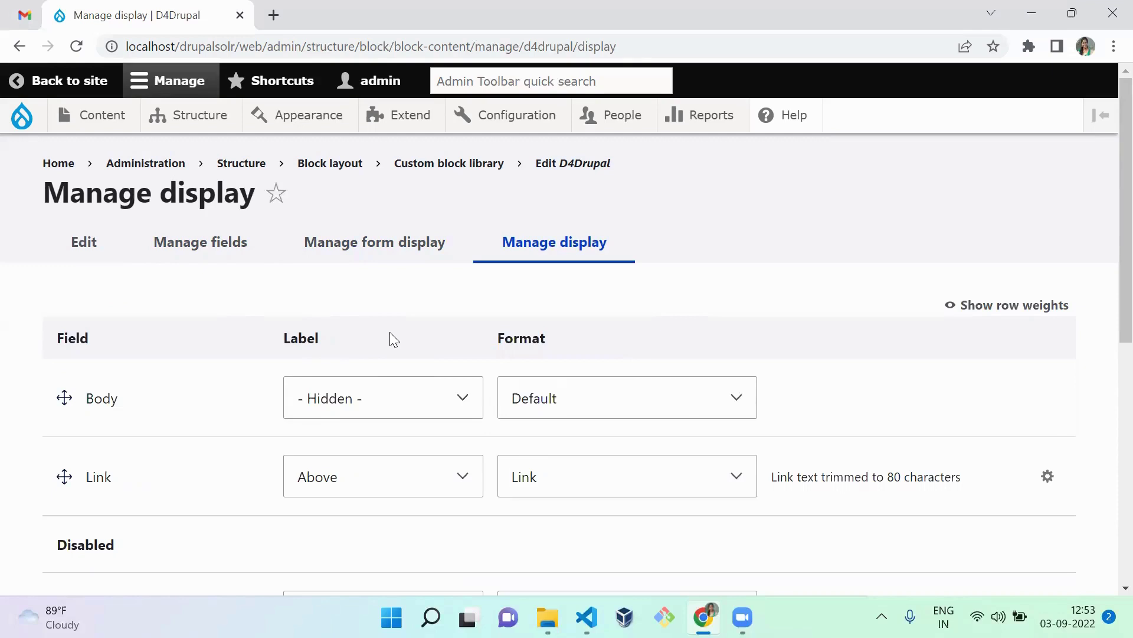
left_click(441, 165)
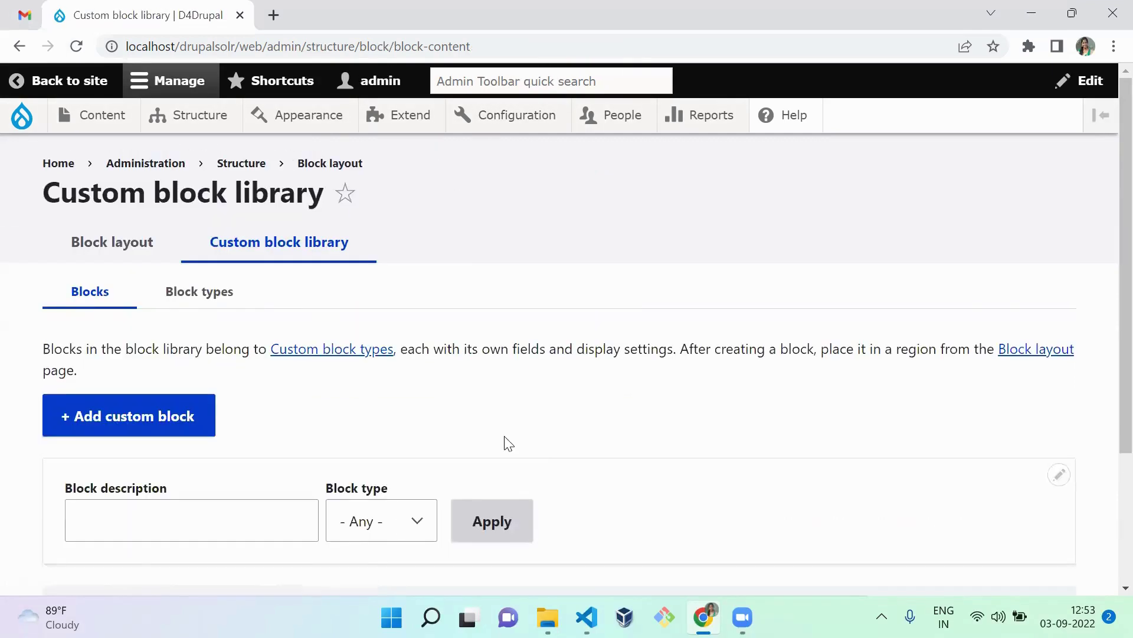
Step: Add a custom block and choose D4Drupal as its block type
scroll(1106, 471, "down", 3)
scroll(1108, 327, "up", 3)
scroll(1107, 413, "down", 2)
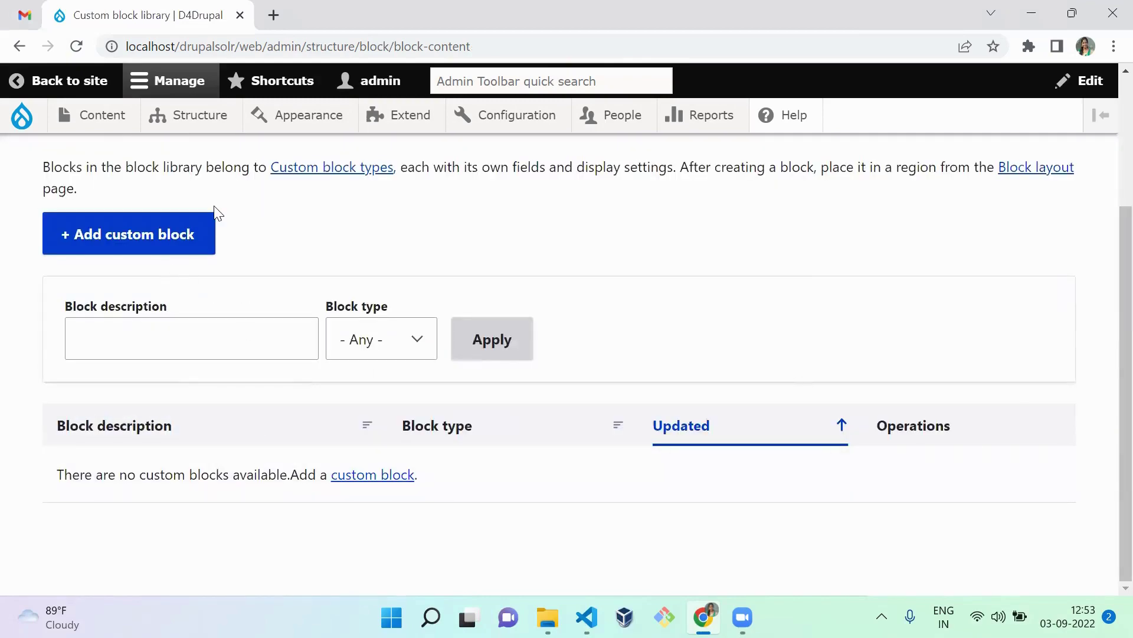
left_click(167, 225)
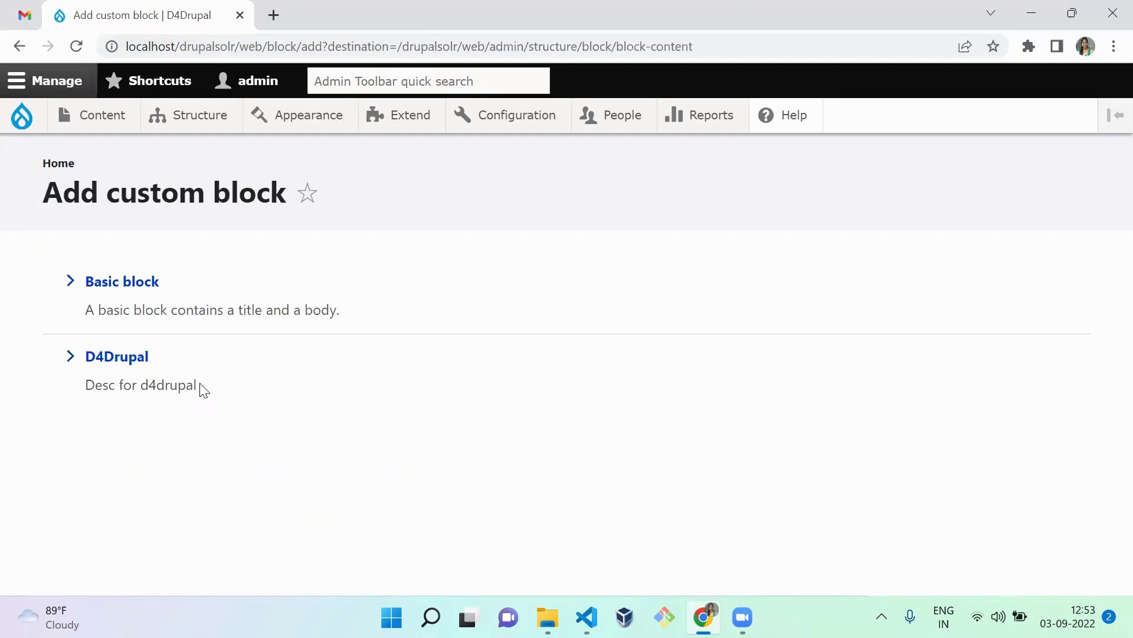
left_click(118, 366)
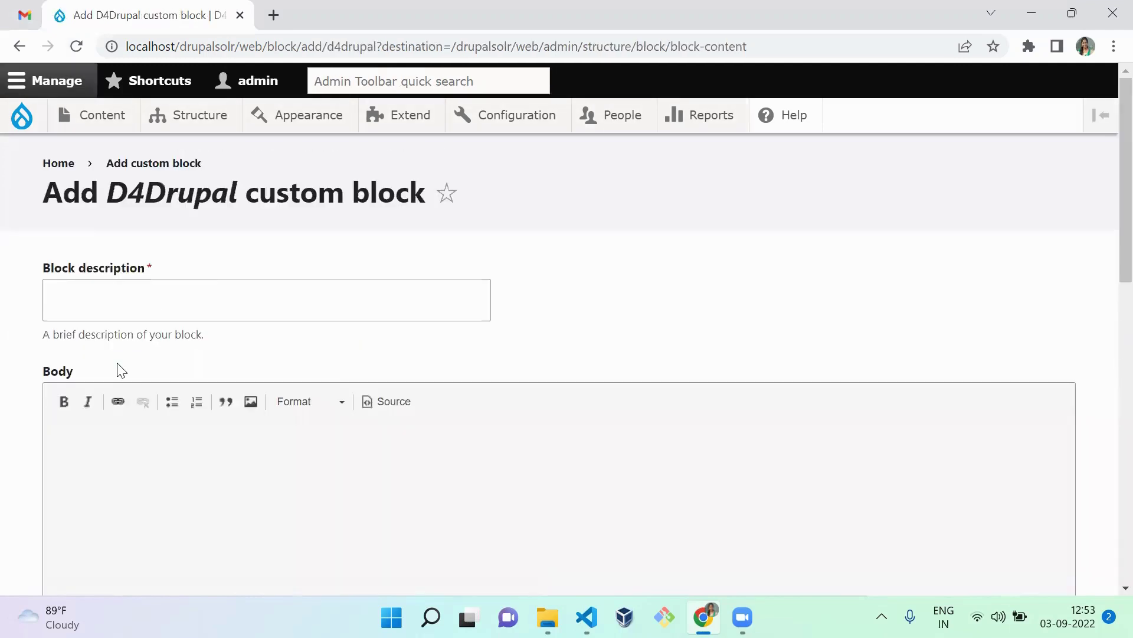
Step: Set the block description to 'Session about custom block type' and open a new browser tab
left_click(232, 295)
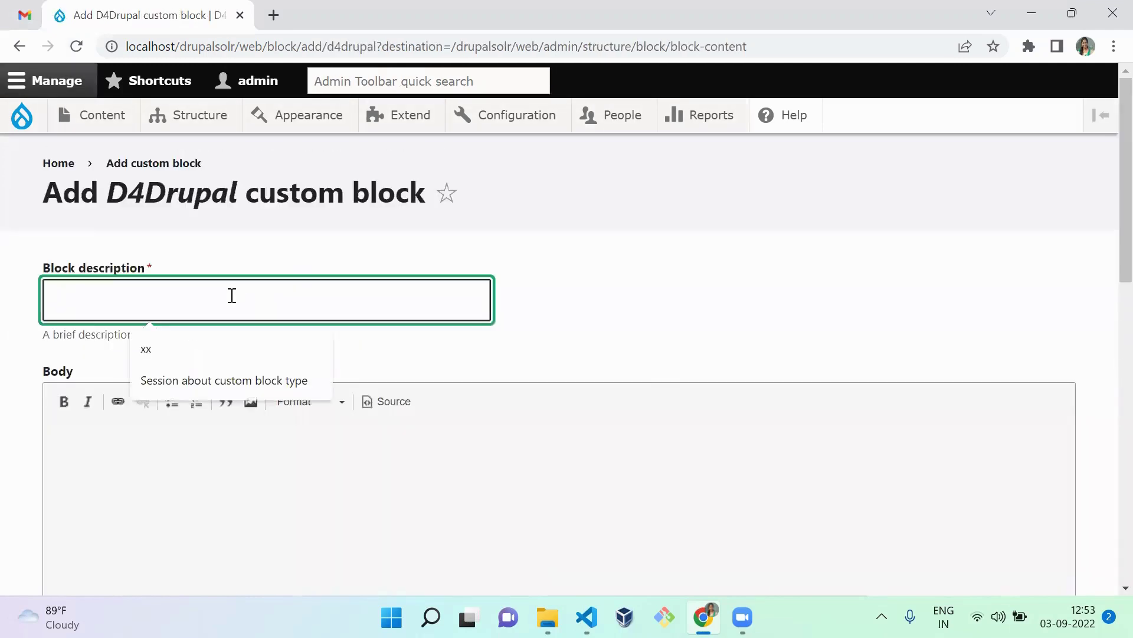
left_click(228, 381)
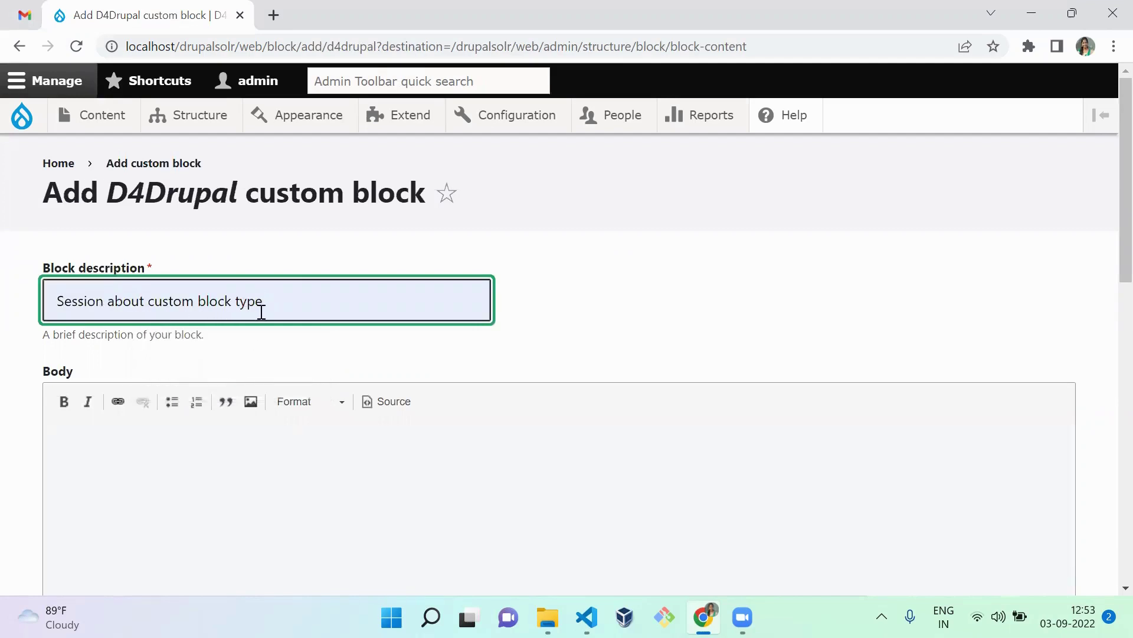
left_click(339, 475)
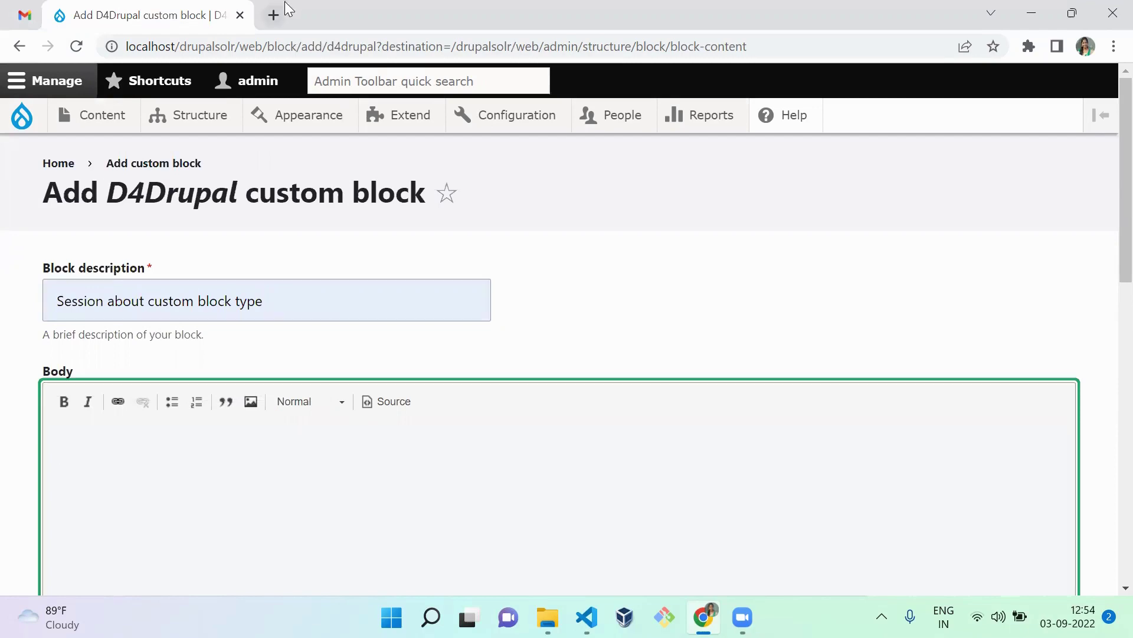
left_click(274, 15)
Step: Copy lipsum.com's 'What is Lorem Ipsum?' paragraph from a Google search and paste it into Body
type("lor")
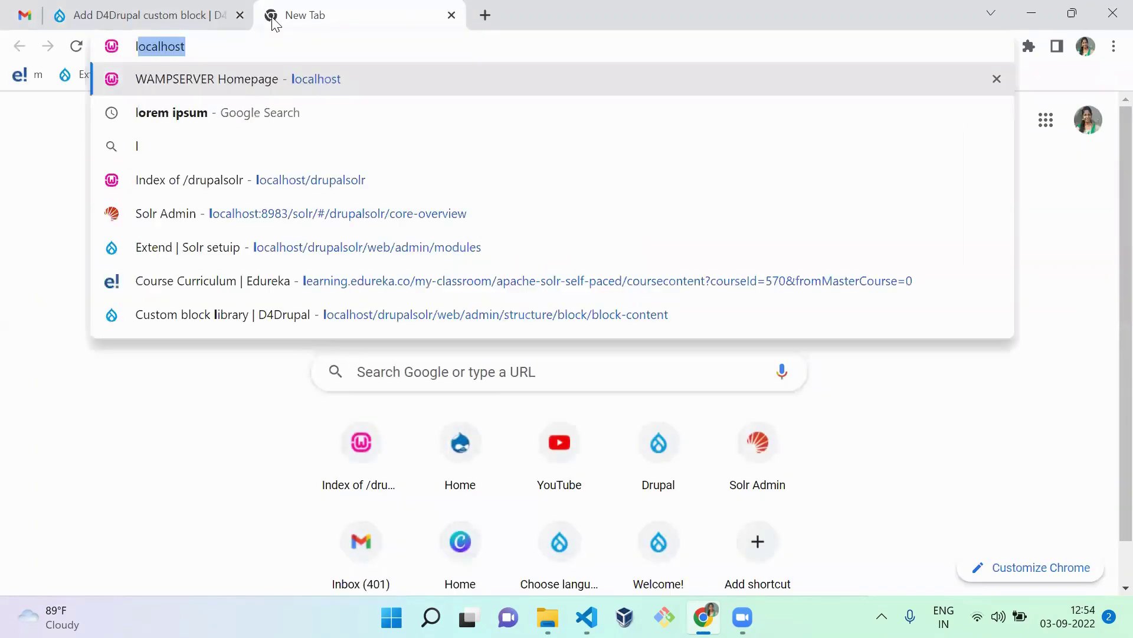
type("e")
key("Return")
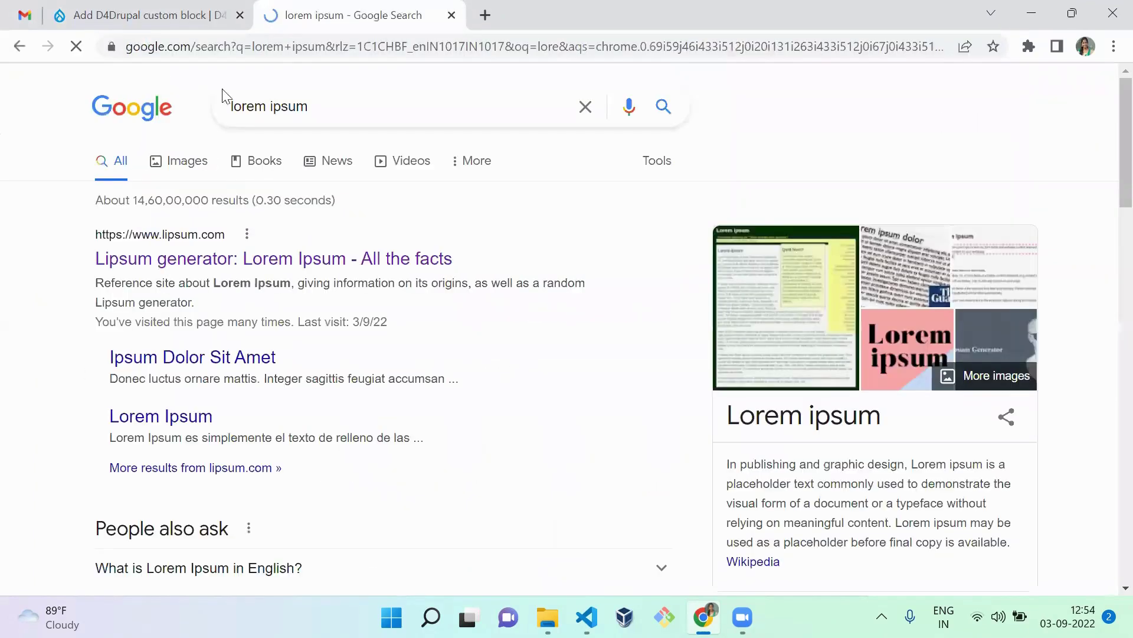
left_click(252, 264)
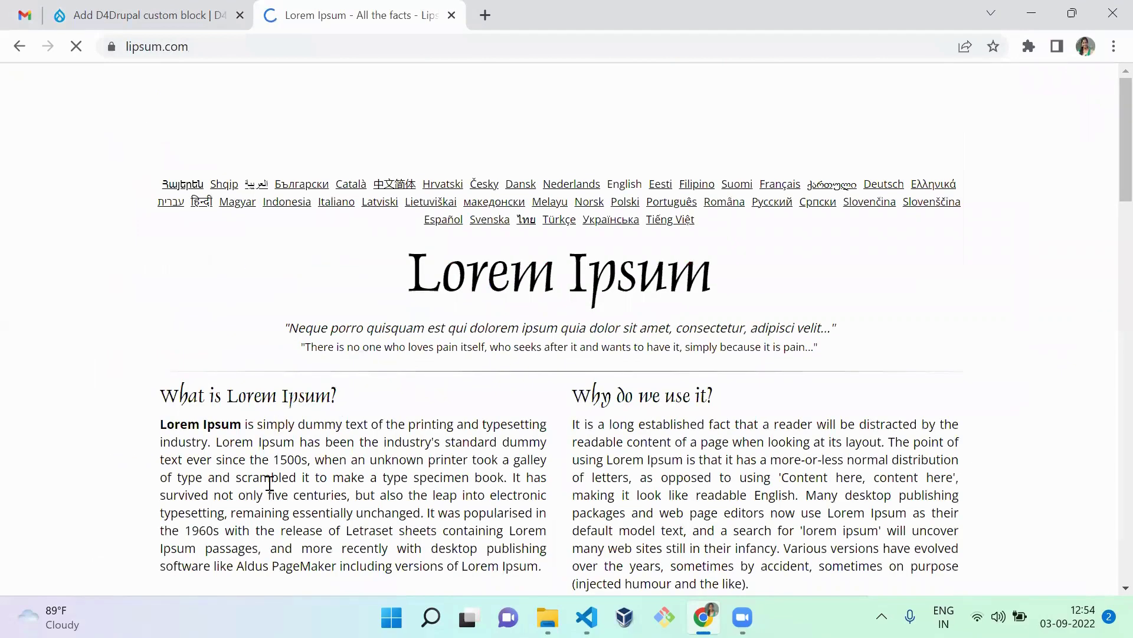
triple_click(269, 483)
key("ctrl+c")
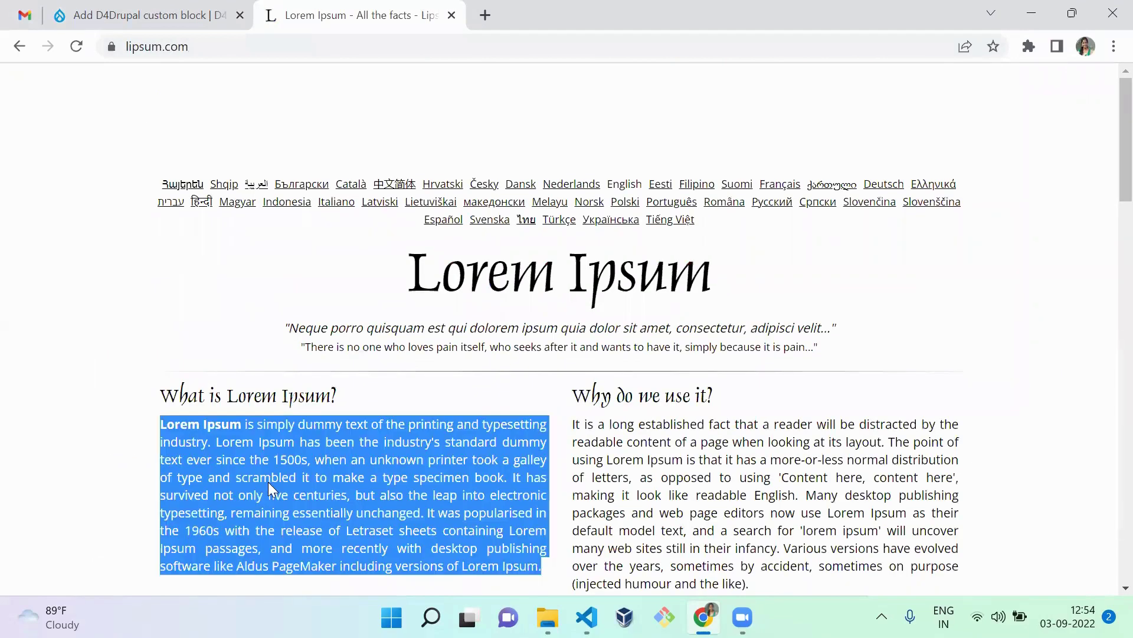
key("ctrl+w")
left_click(276, 473)
key("ctrl+v")
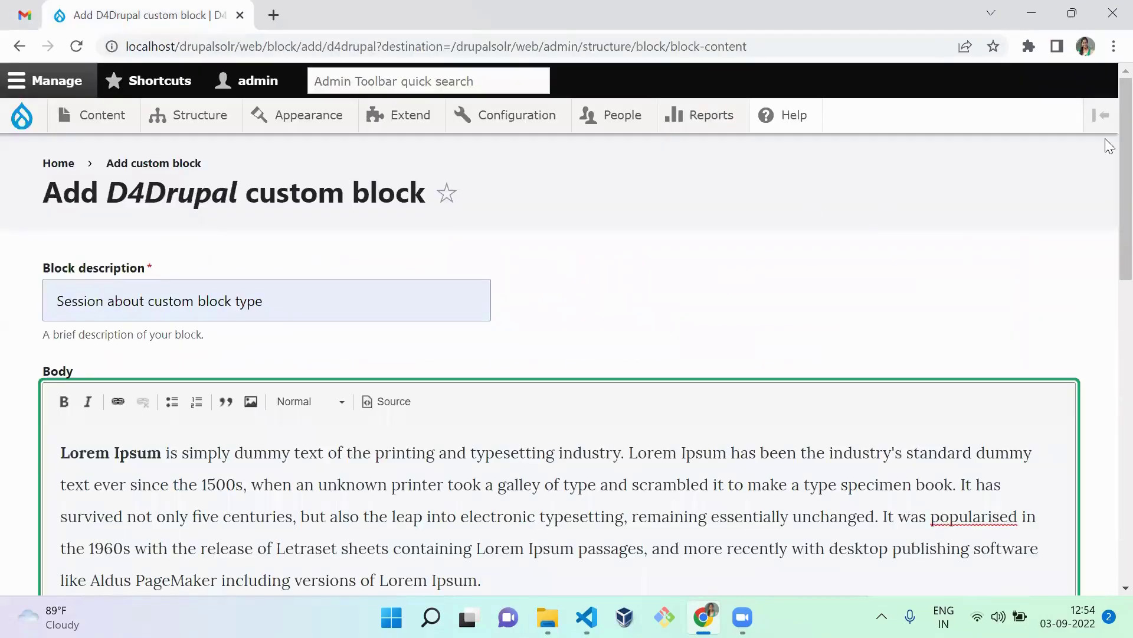
scroll(1106, 286, "down", 7)
scroll(1105, 354, "down", 2)
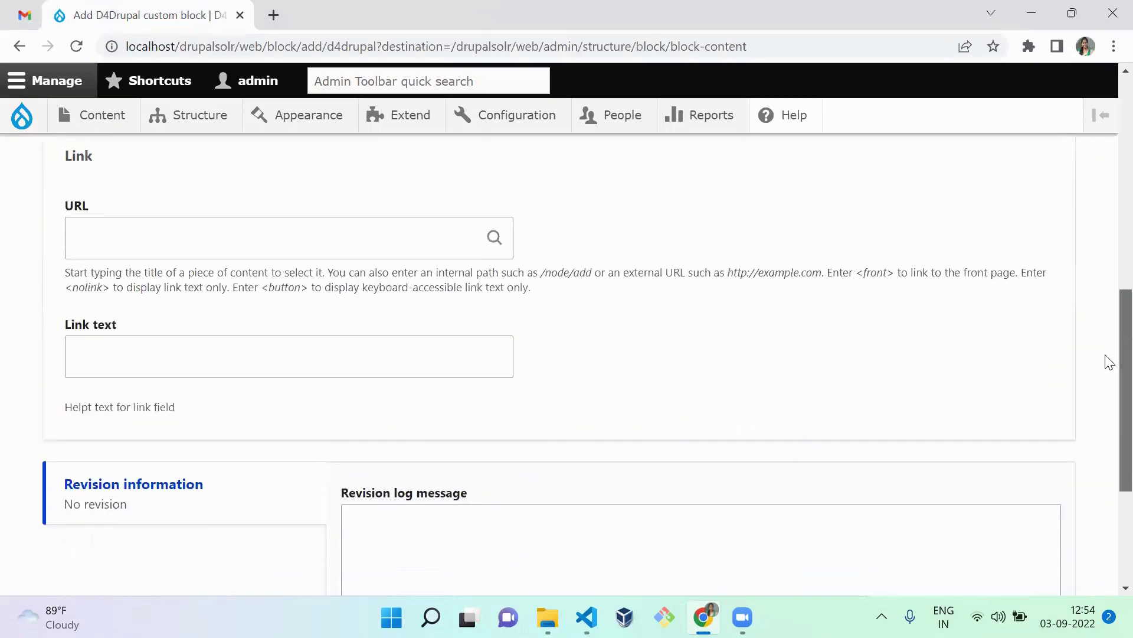
left_click(254, 232)
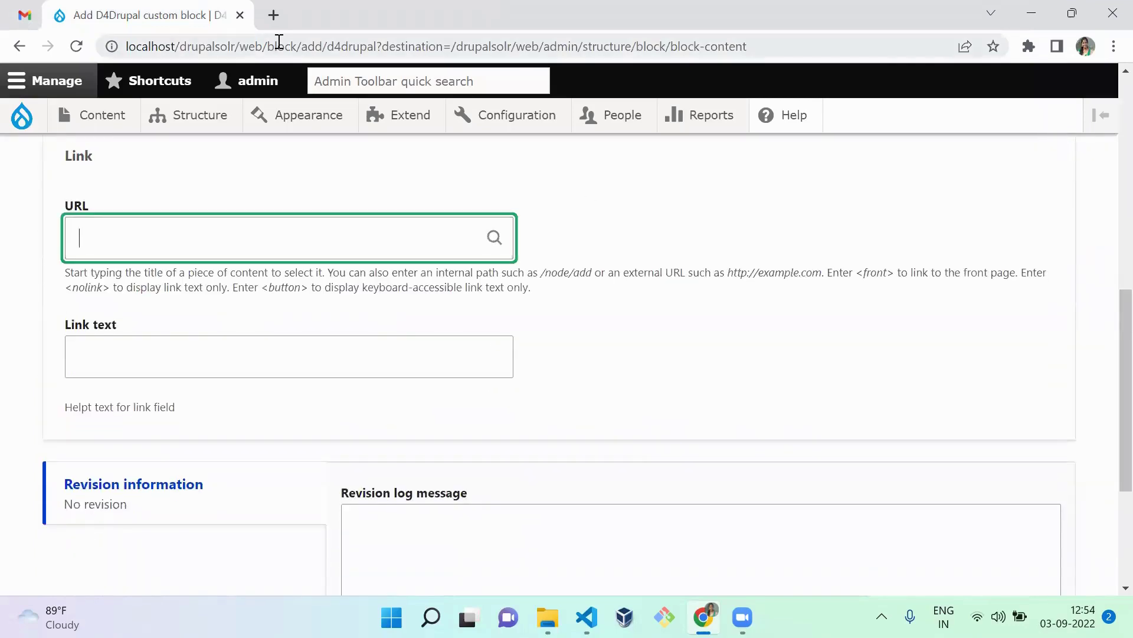
left_click(272, 22)
type("drupal.org")
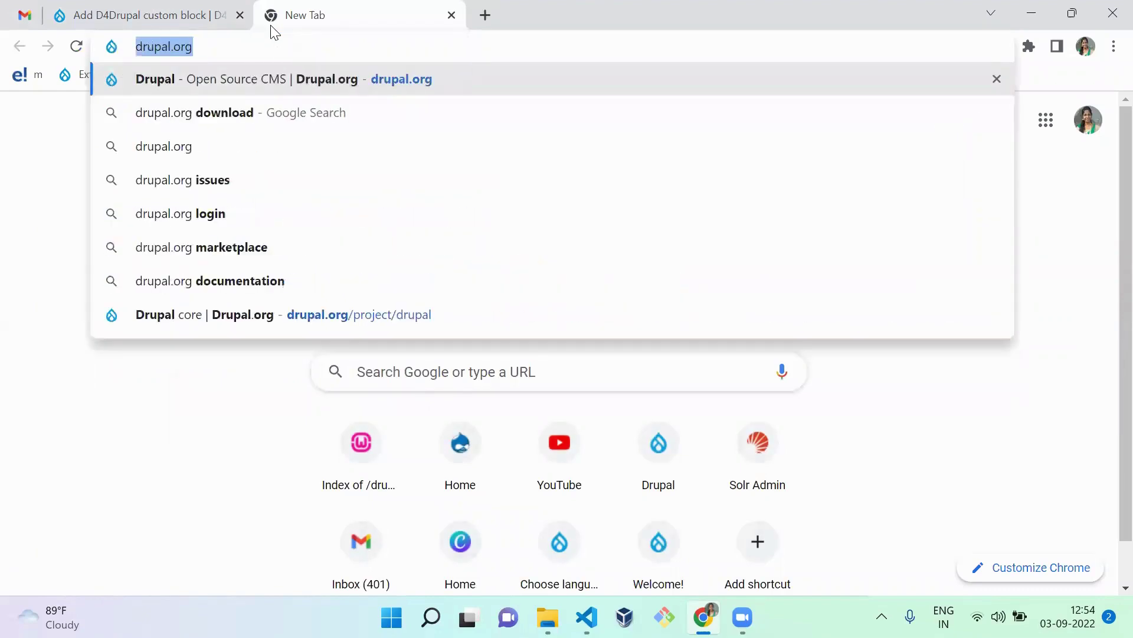
key("ctrl+w")
key("ctrl+v")
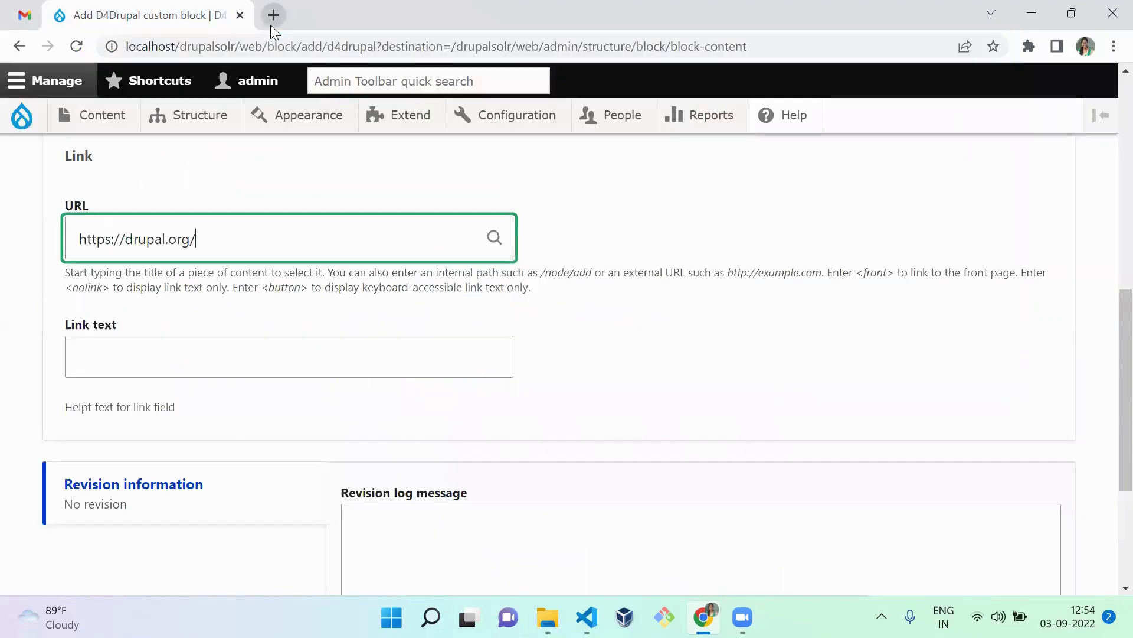
left_click(125, 364)
type("D")
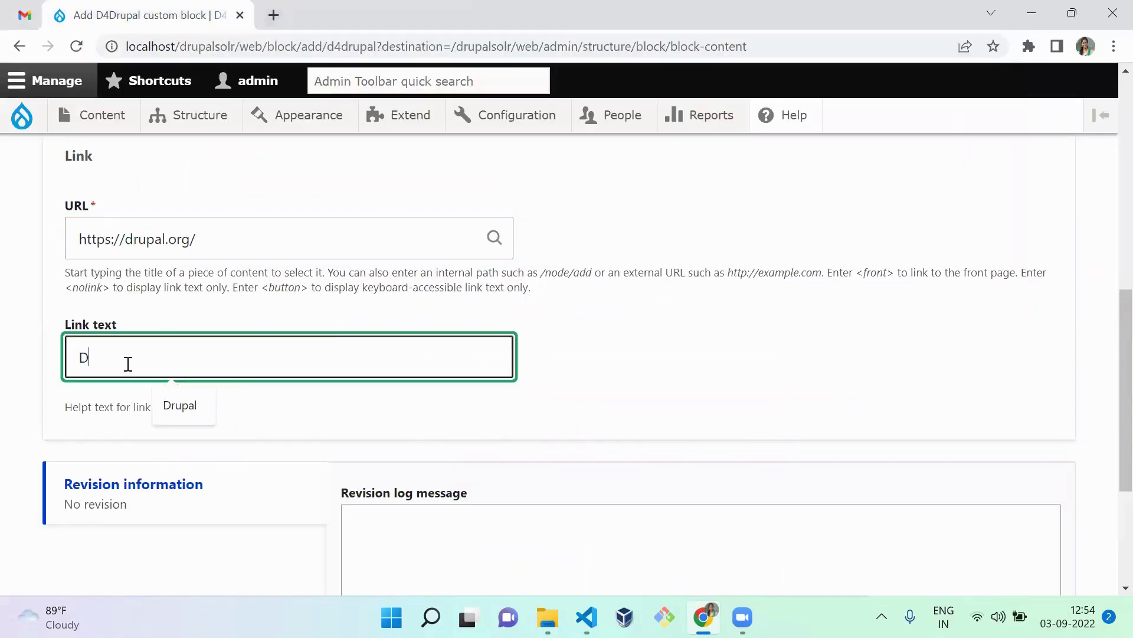
type("rupal")
left_click(813, 272)
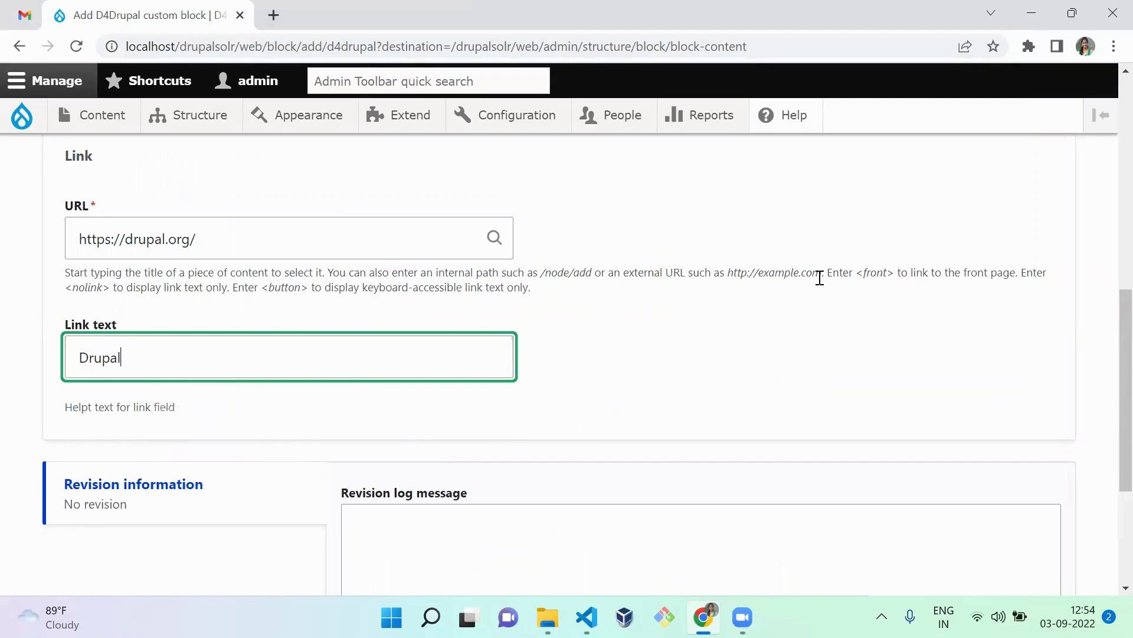
Step: Enter 'First version' as the revision log message and save the block
scroll(1106, 312, "up", 8)
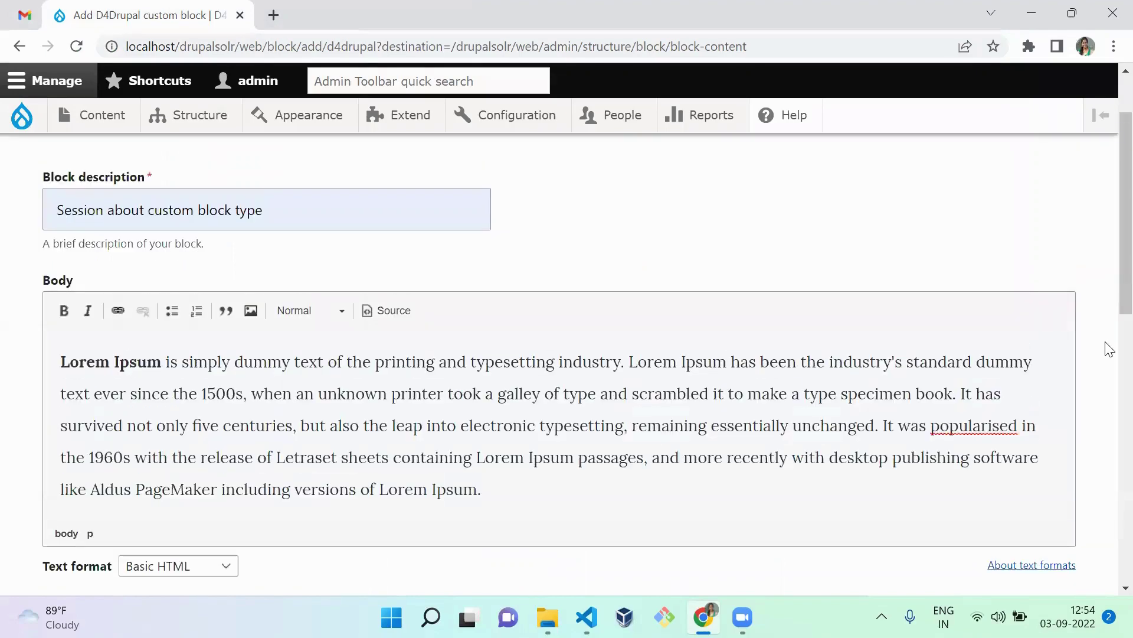
scroll(1106, 354, "down", 10)
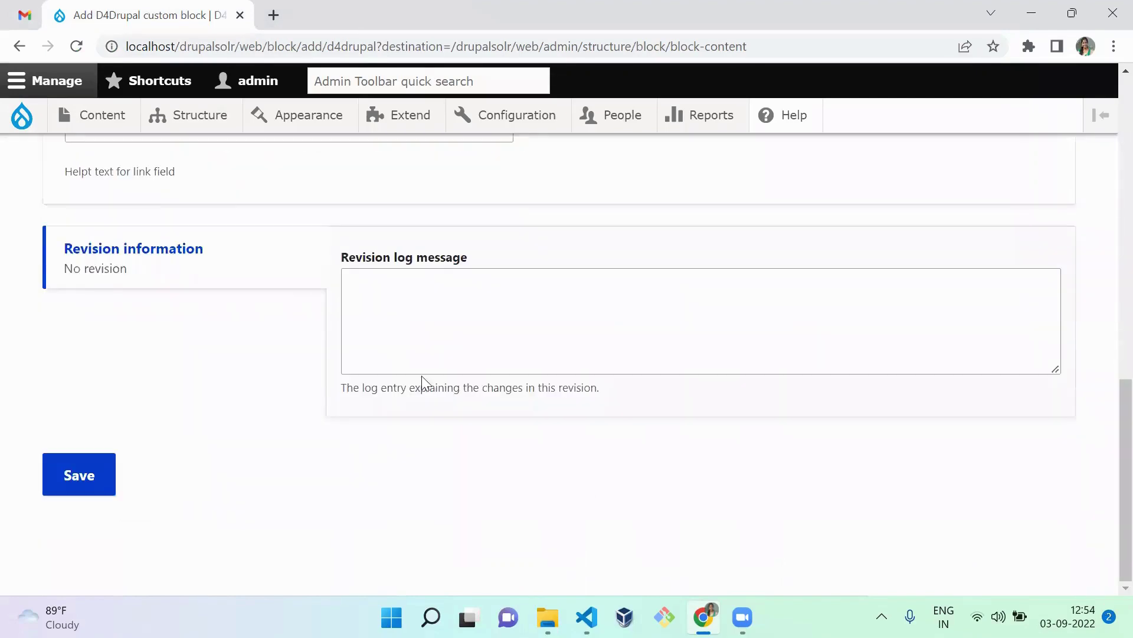
left_click(458, 335)
type("First ver")
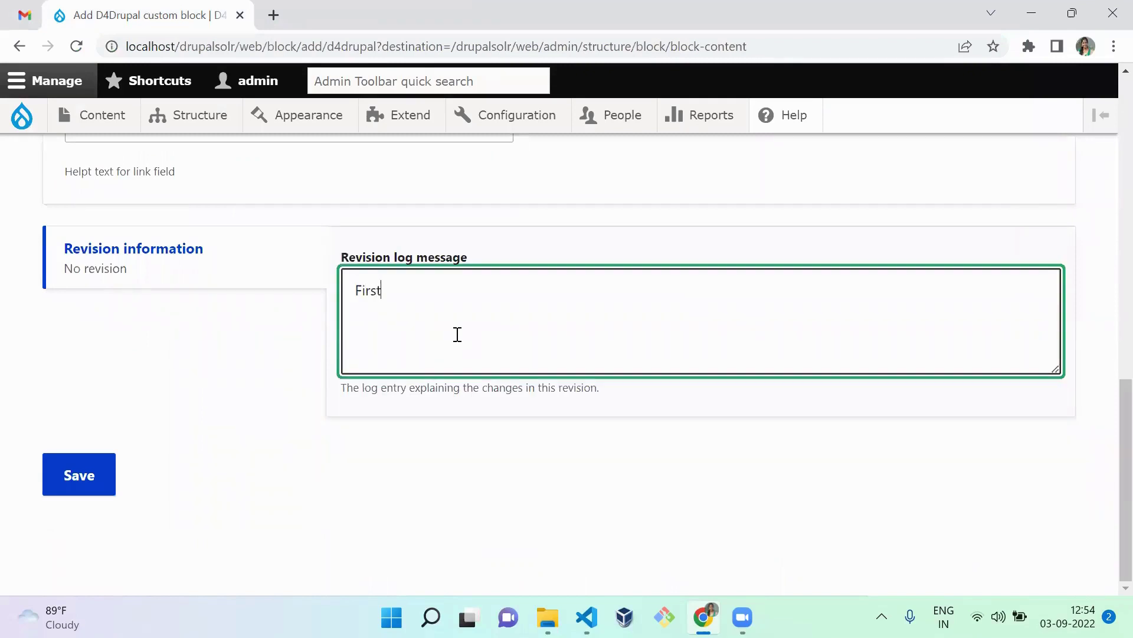
type("sion")
left_click(96, 495)
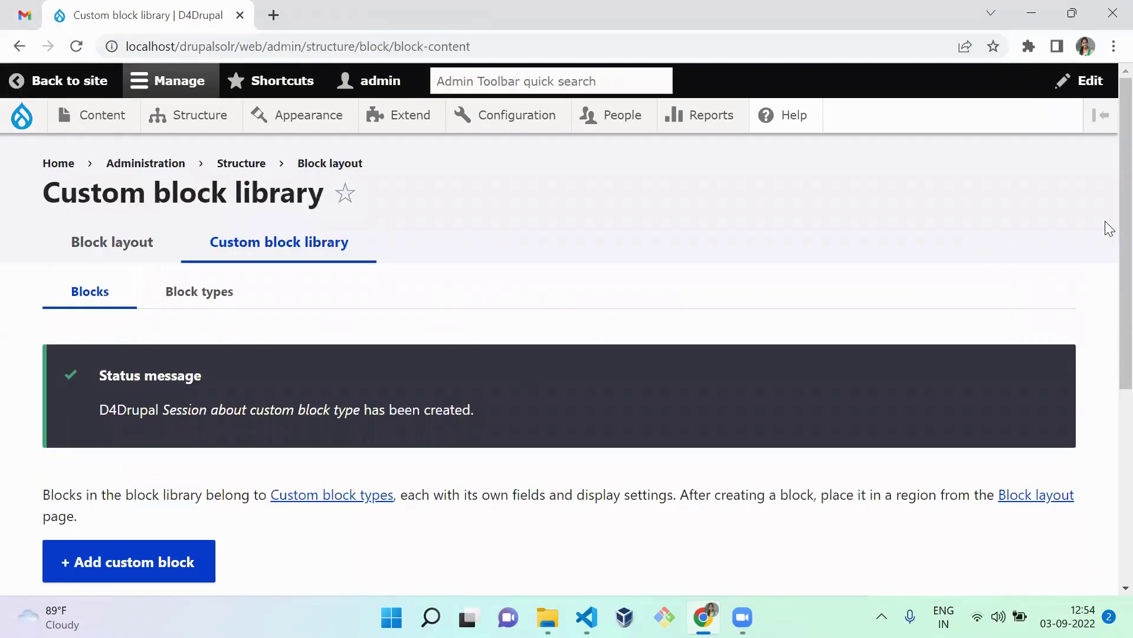
Step: Check the 'has been created' confirmation, then go to the Block layout page
scroll(1105, 222, "down", 5)
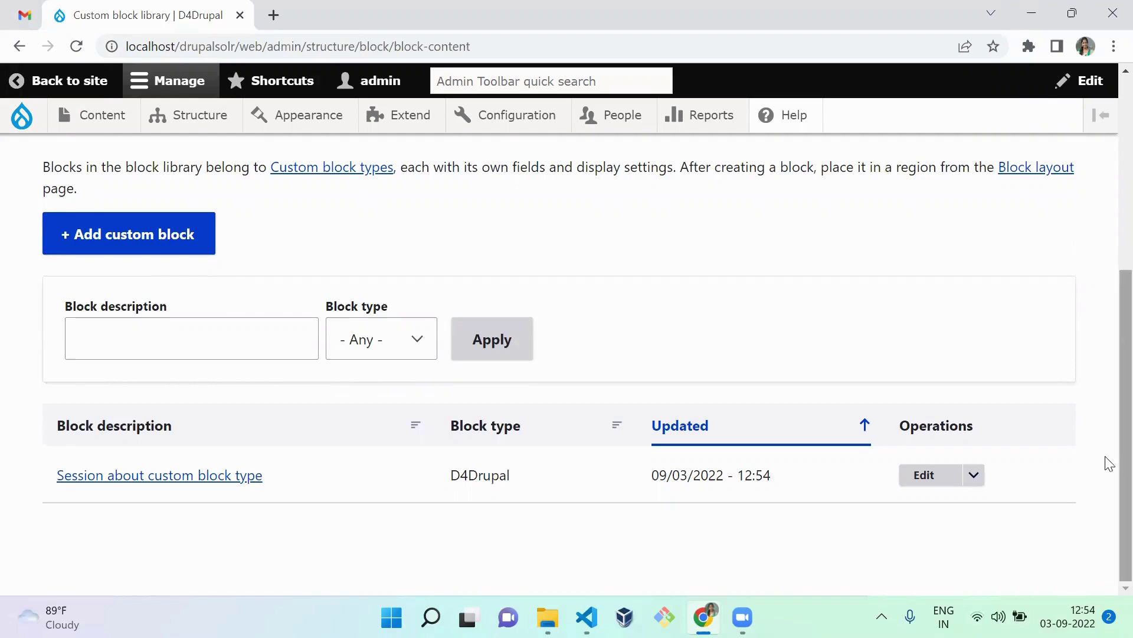
scroll(1105, 367, "up", 5)
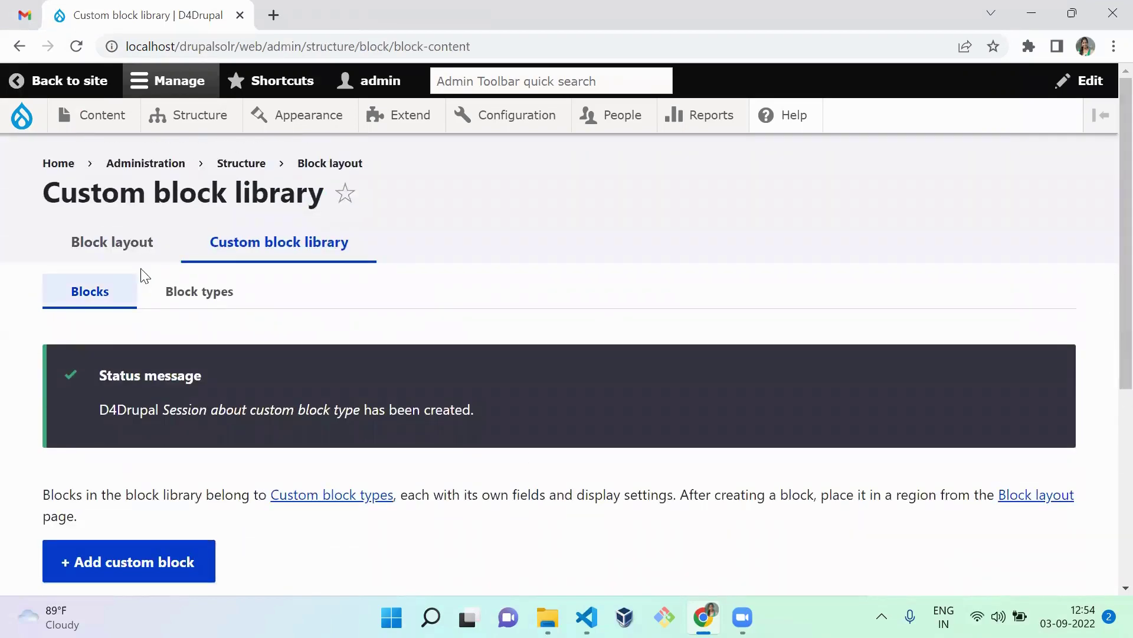
left_click(102, 249)
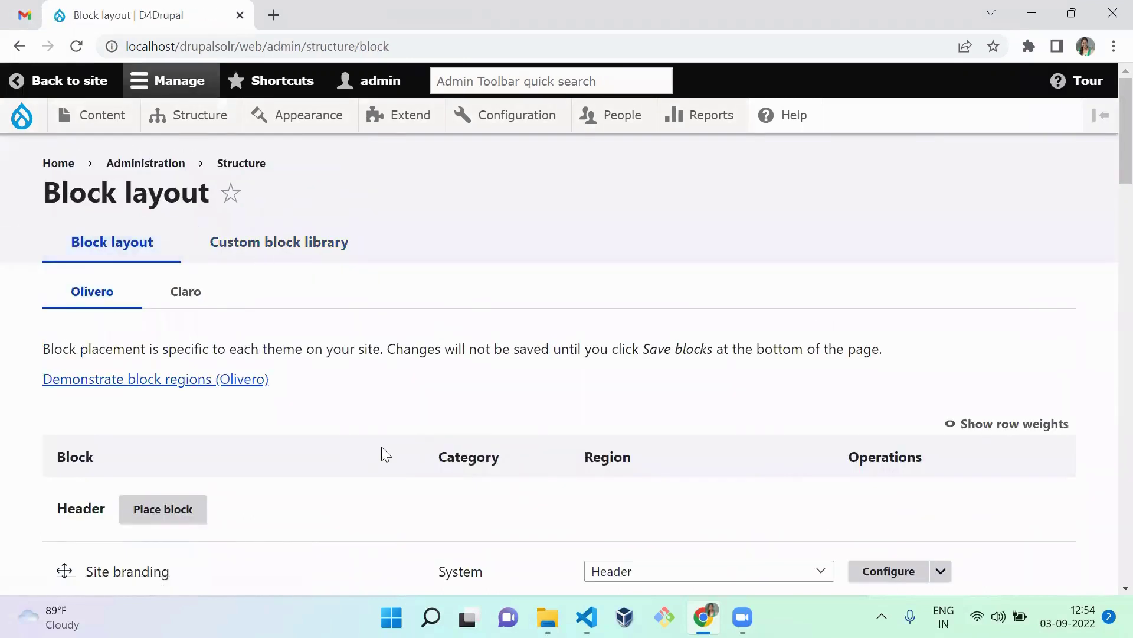
Step: Review the Olivero block region demonstration in a separate tab, then return to Block layout
right_click(222, 383)
left_click(250, 392)
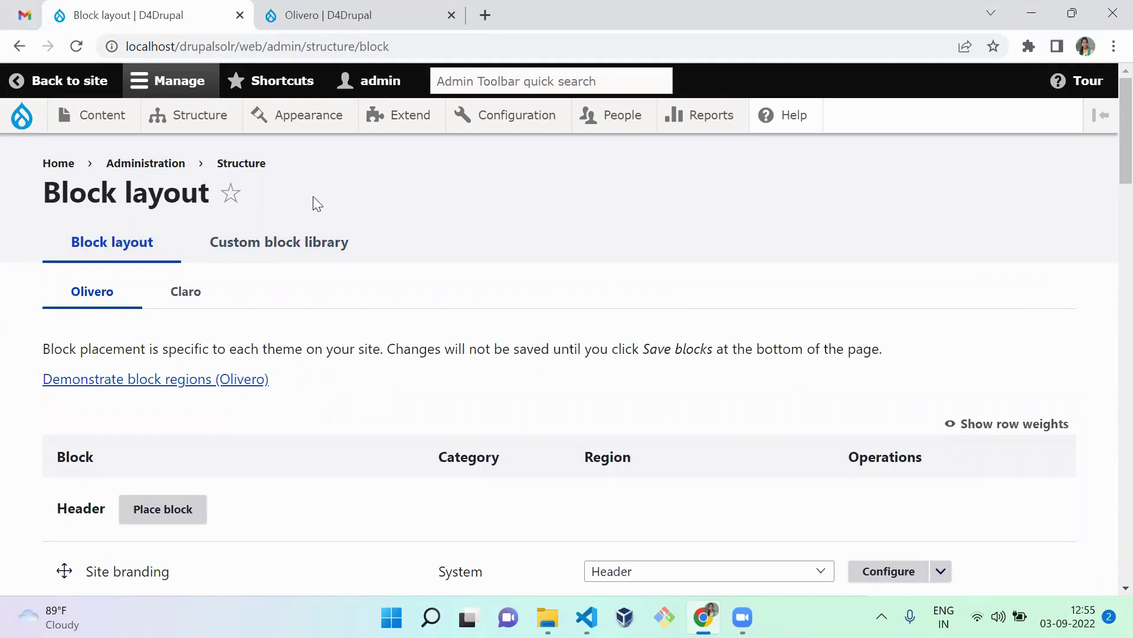
key("ctrl+Tab")
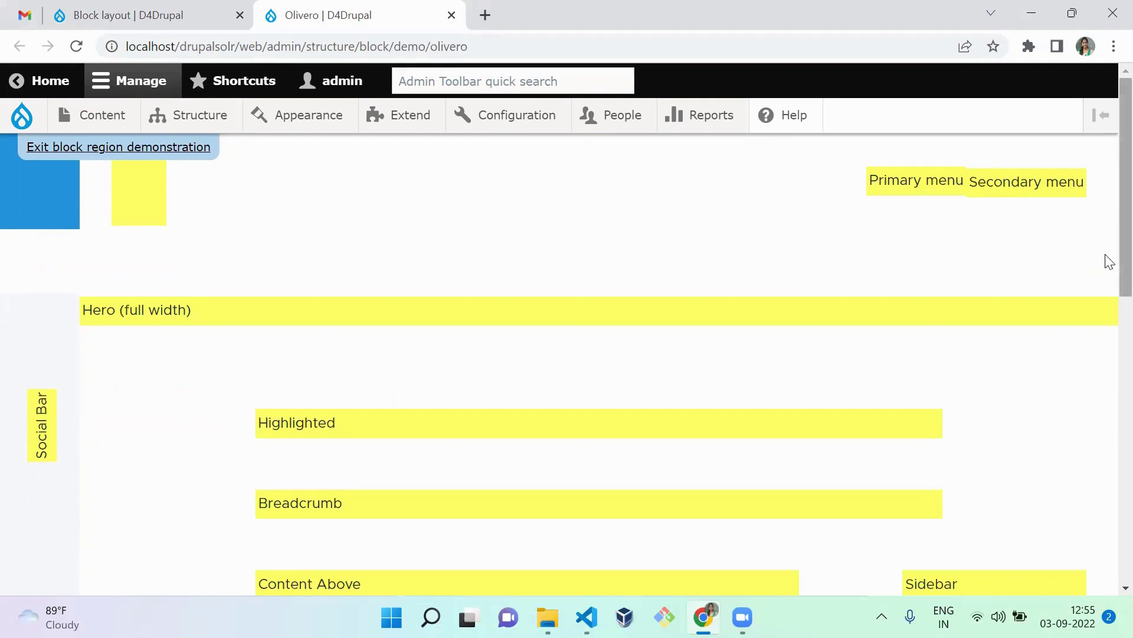
scroll(1105, 321, "down", 5)
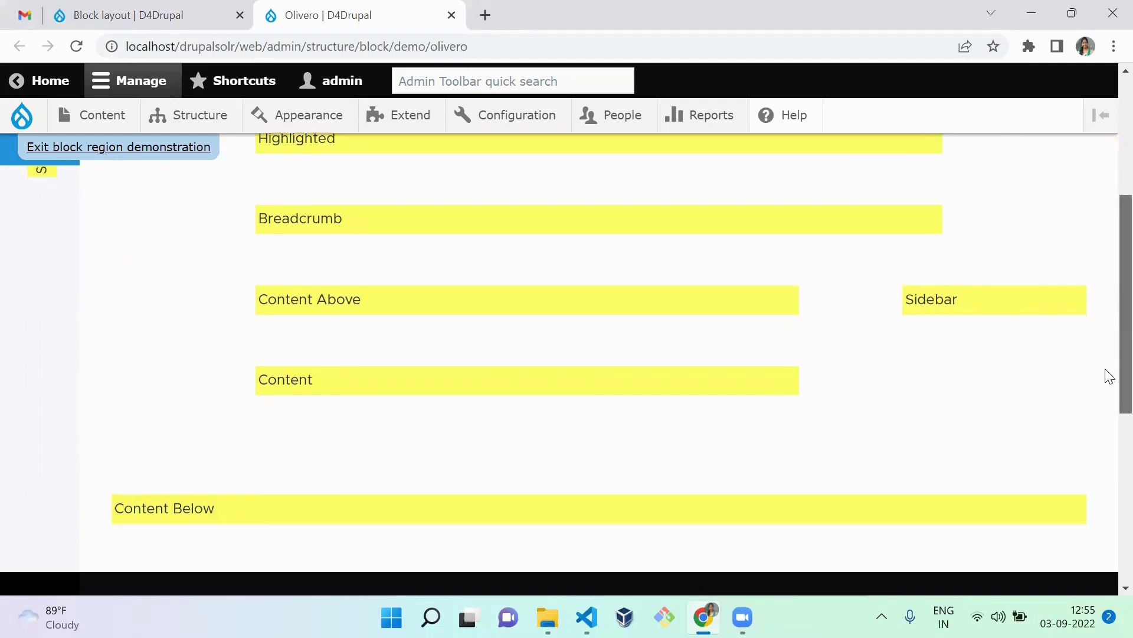
scroll(1106, 375, "down", 7)
left_click_drag(1106, 387, 1105, 202)
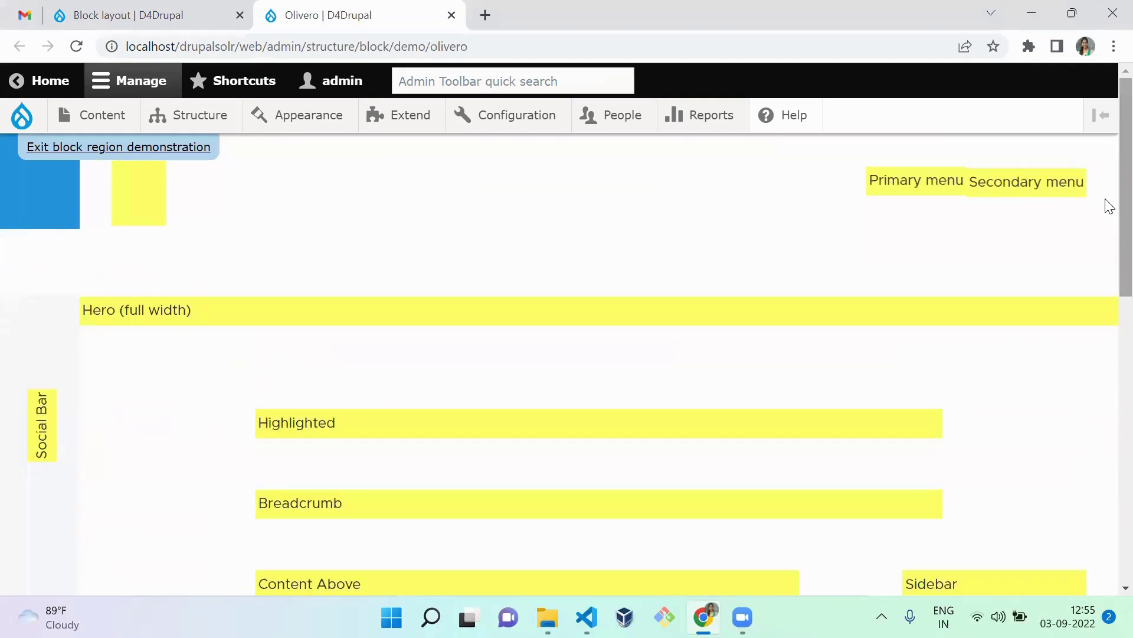
key("ctrl+shift+Tab")
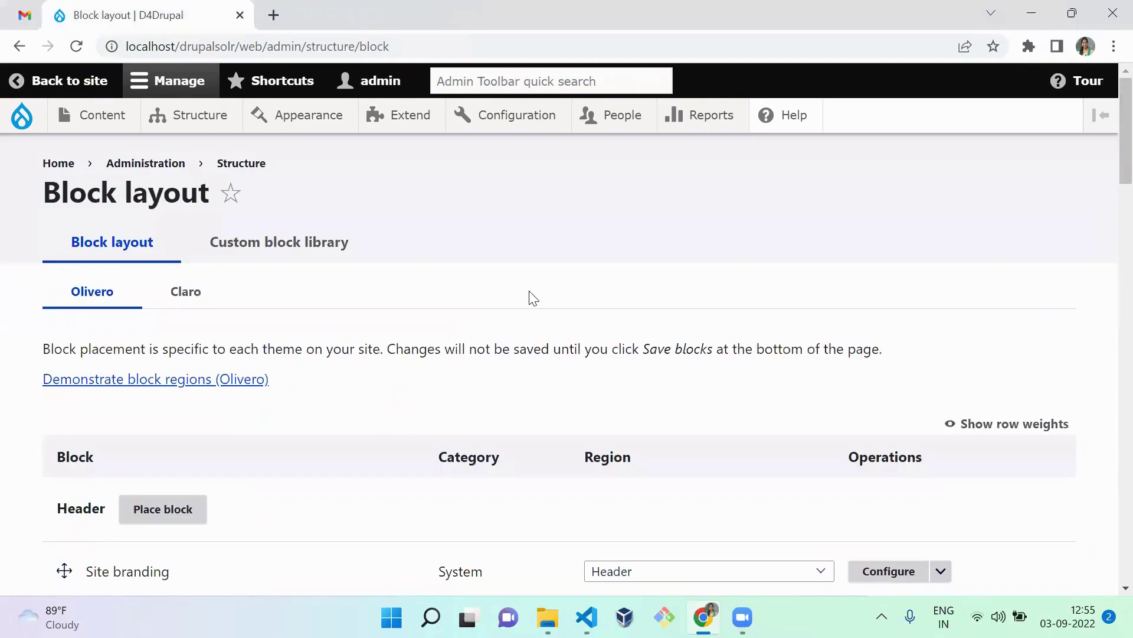
Step: Choose the 'Session about custom block type' block for the Sidebar region, filtering by 'ses'
key("ctrl+f")
type("sideb")
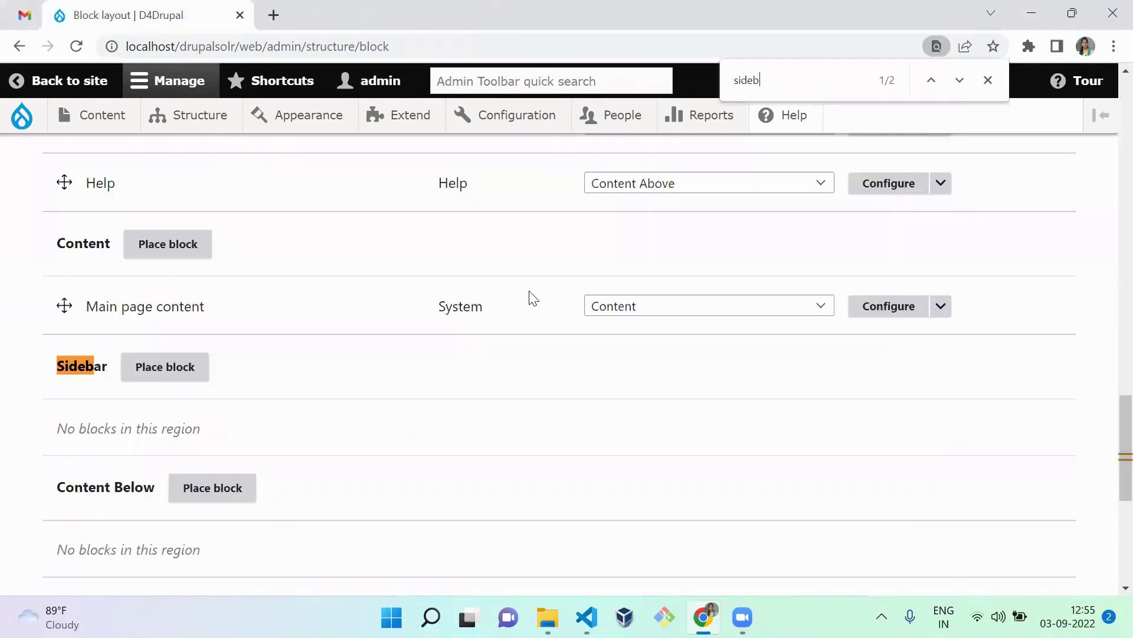
left_click(180, 366)
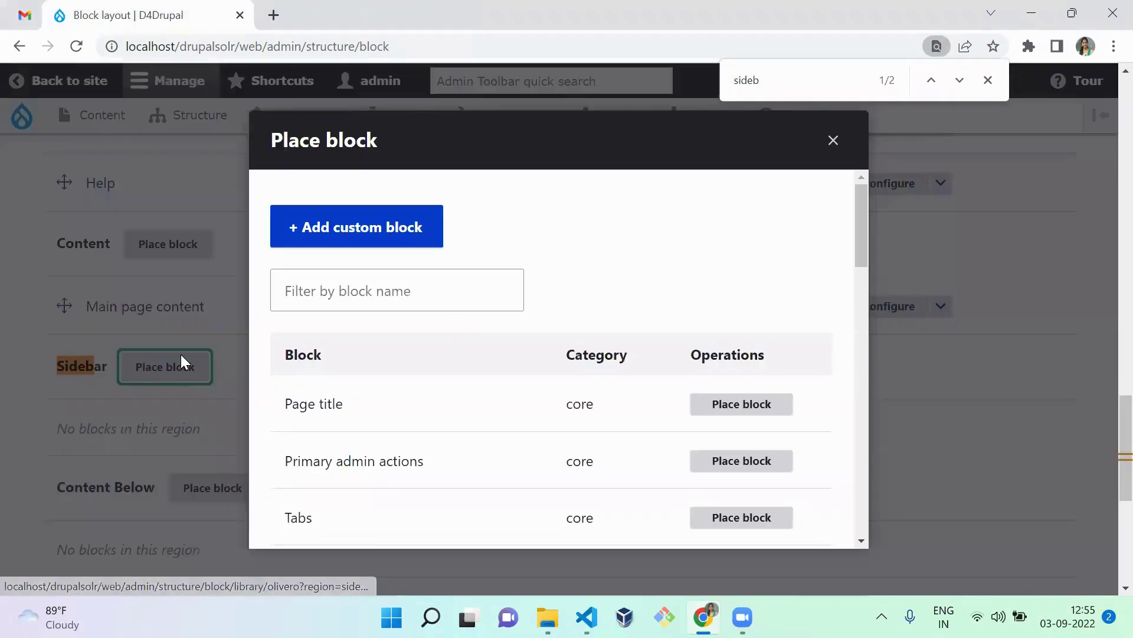
left_click(317, 289)
type("ses")
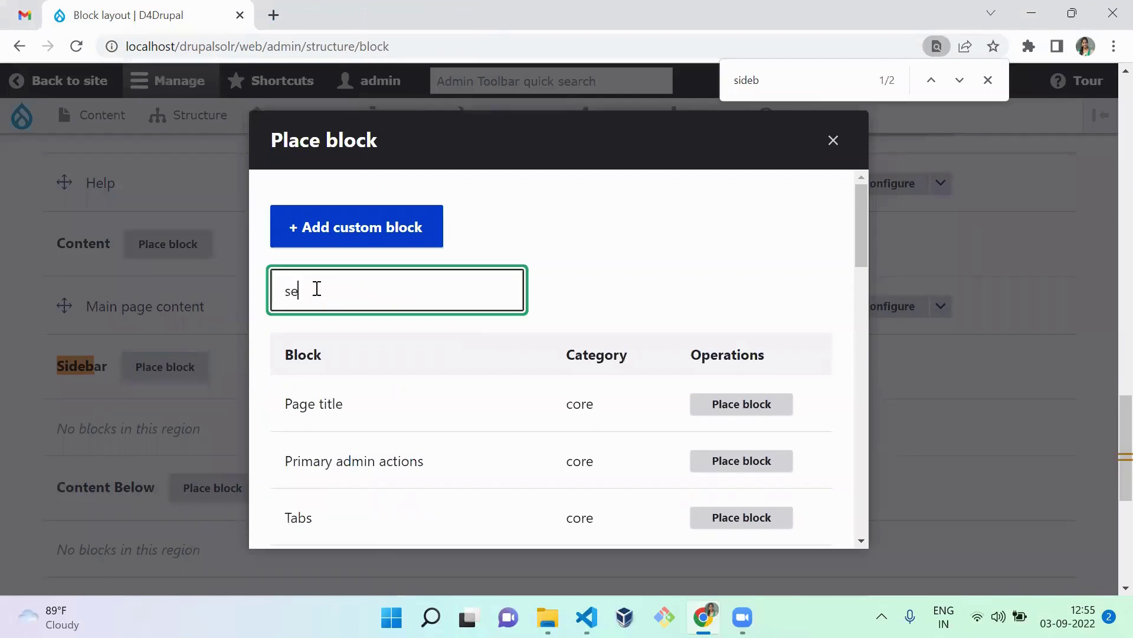
left_click(718, 405)
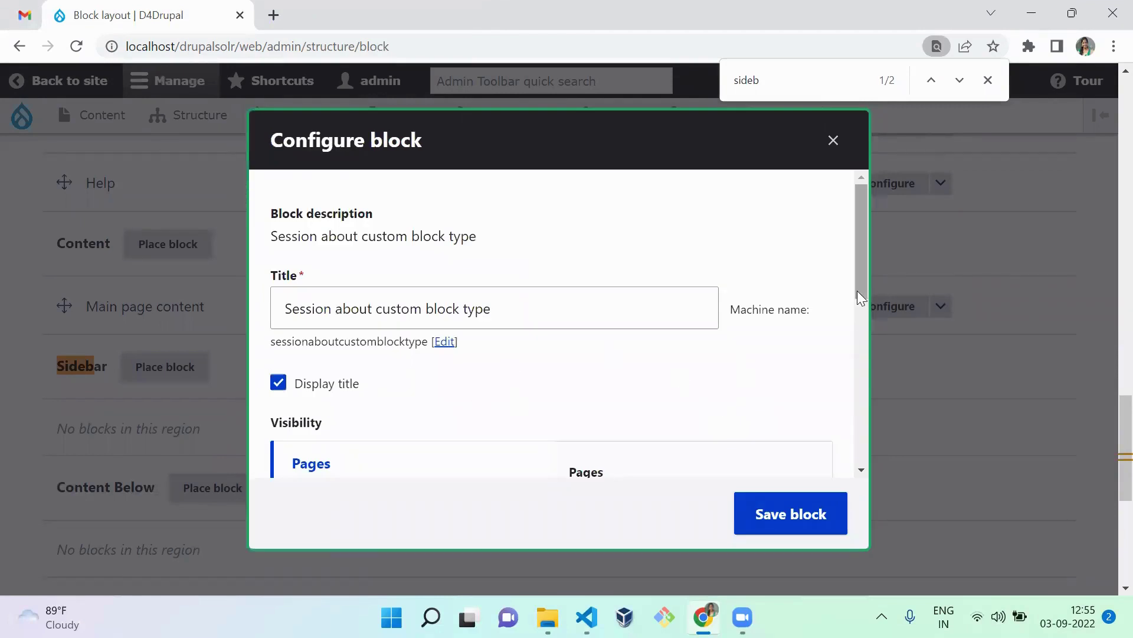
left_click_drag(858, 290, 880, 357)
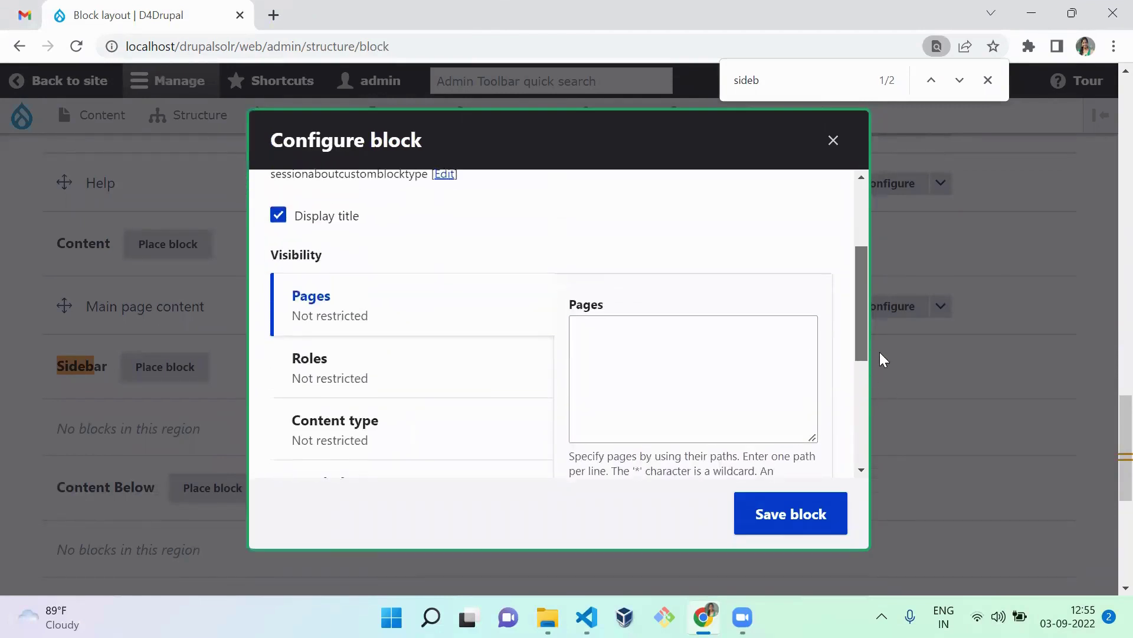
Step: Limit the block's visibility to the <front> page, reviewing role, content type and vocabulary options
left_click(613, 402)
type("<front>")
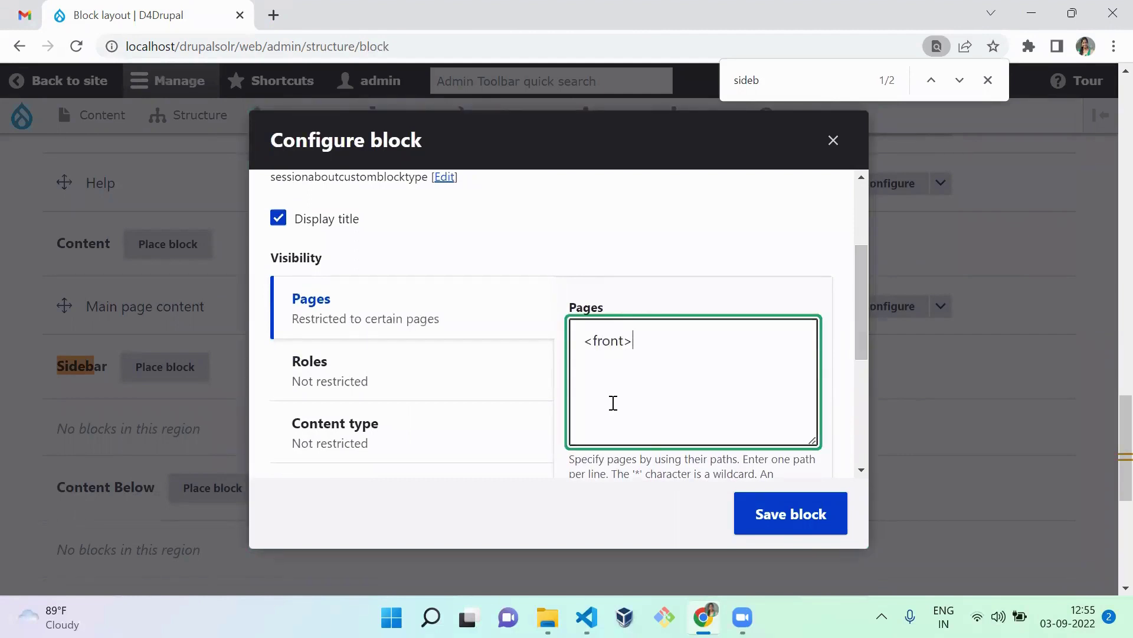
left_click(333, 383)
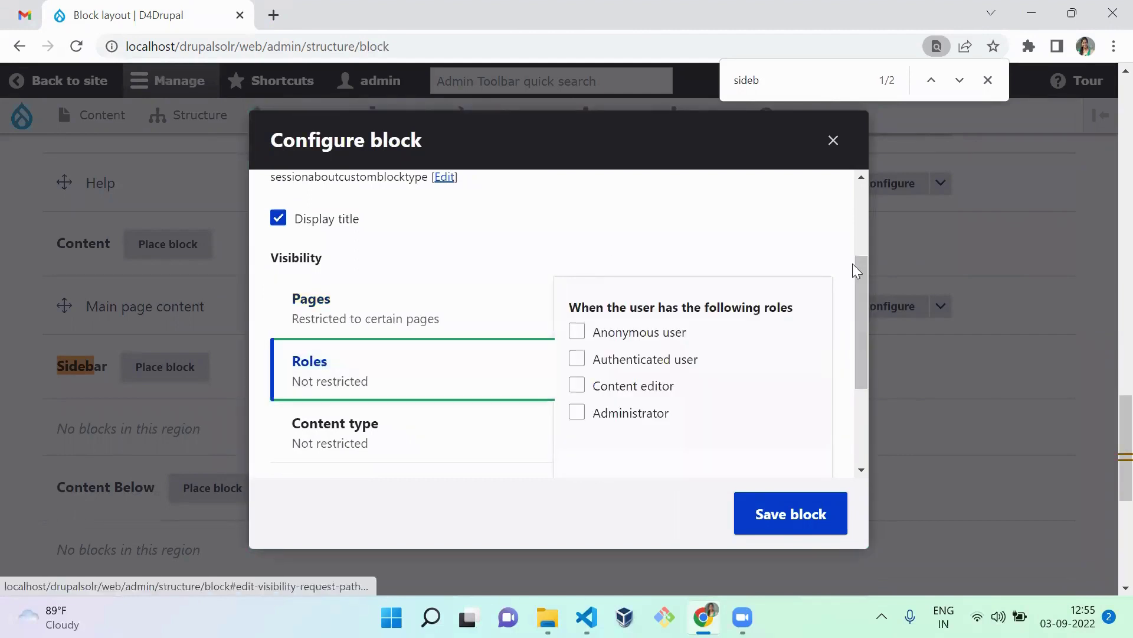
left_click_drag(863, 274, 878, 328)
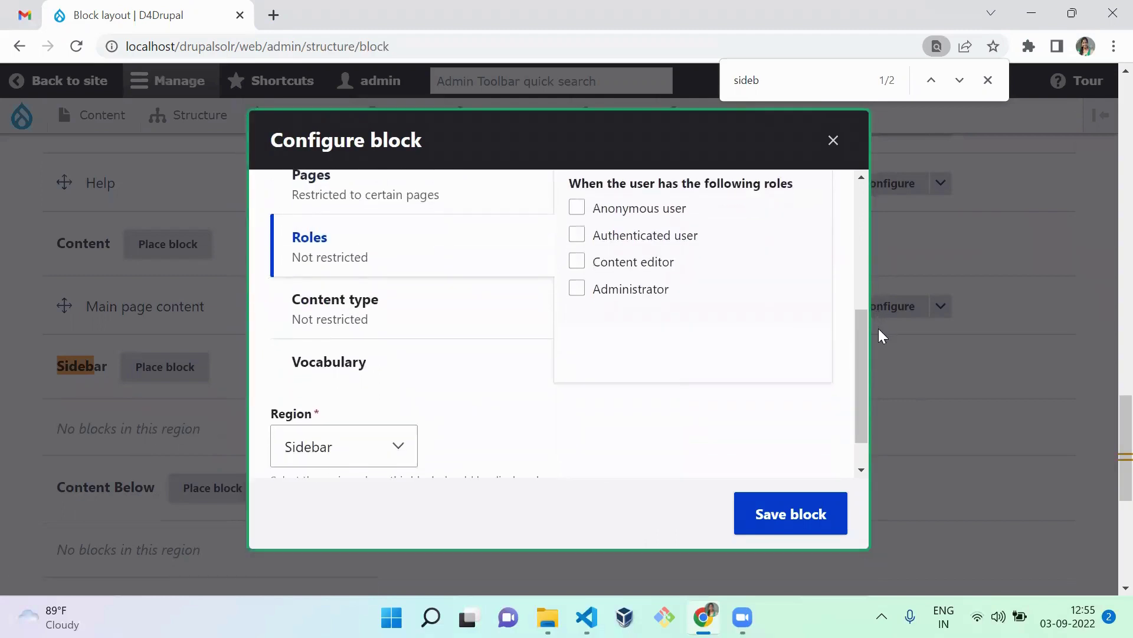
left_click(298, 302)
left_click(683, 314)
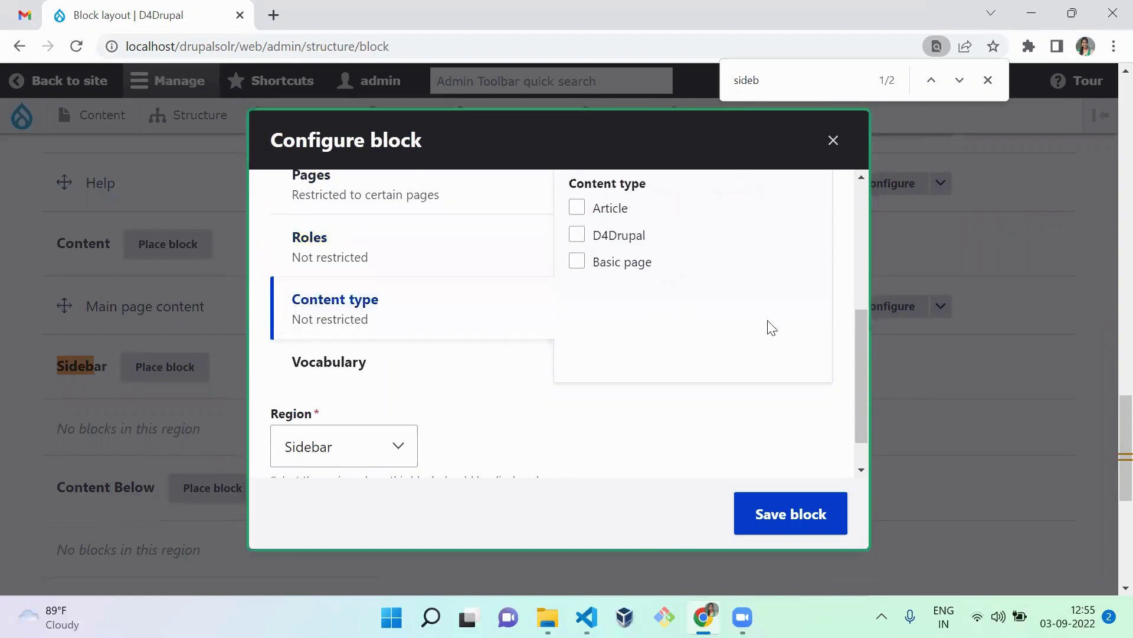
mouse_move(860, 358)
left_mouse_down()
mouse_move(864, 329)
mouse_move(866, 351)
left_mouse_up()
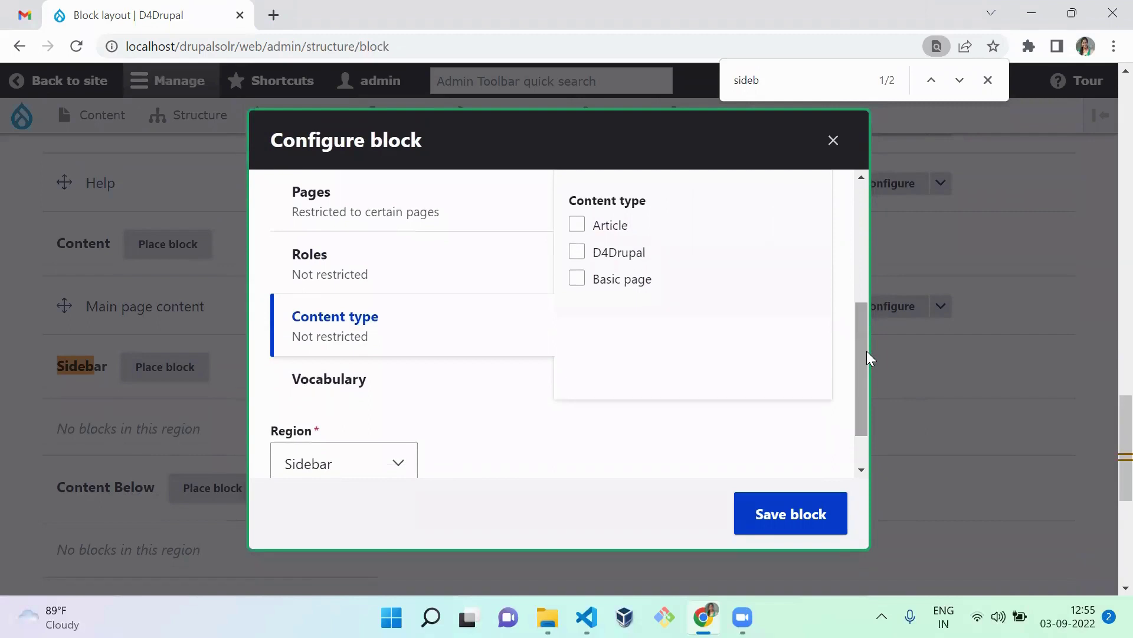
left_click(399, 399)
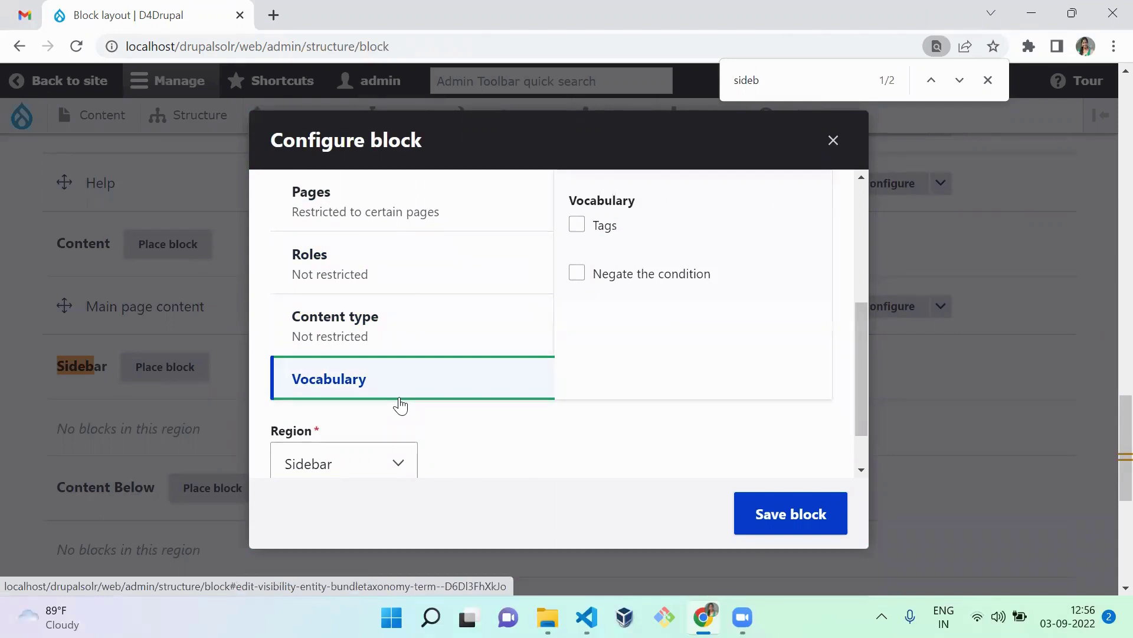
Step: Save the block placement and open the site homepage in a new tab
left_click(748, 525)
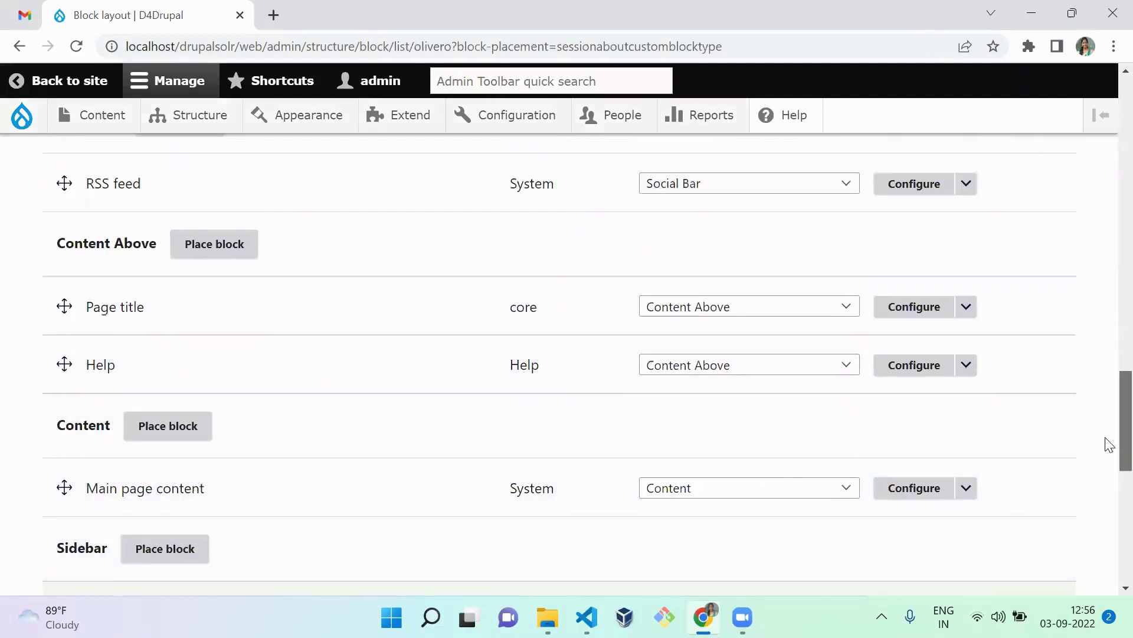
scroll(1106, 461, "down", 3)
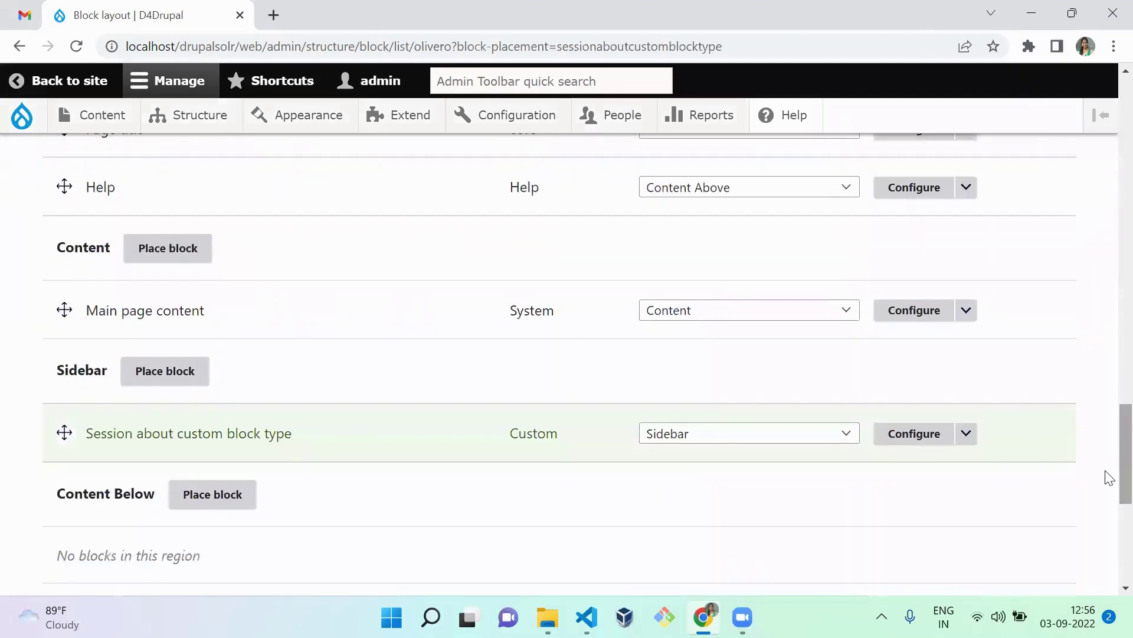
middle_click(15, 129)
left_click(305, 14)
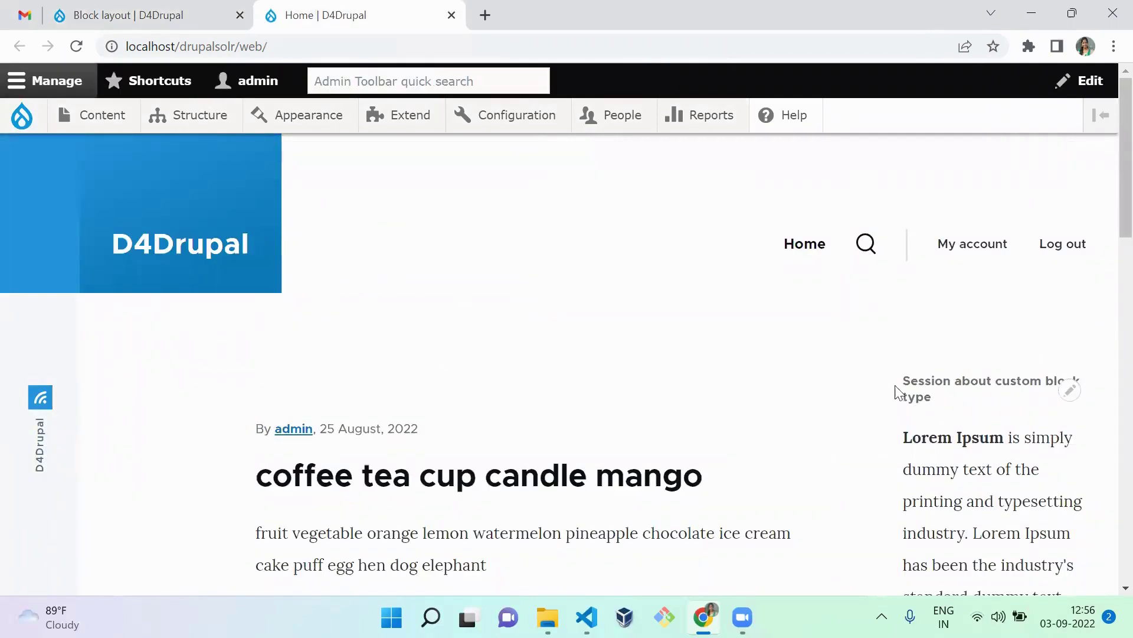
scroll(1110, 334, "down", 5)
scroll(1110, 333, "down", 12)
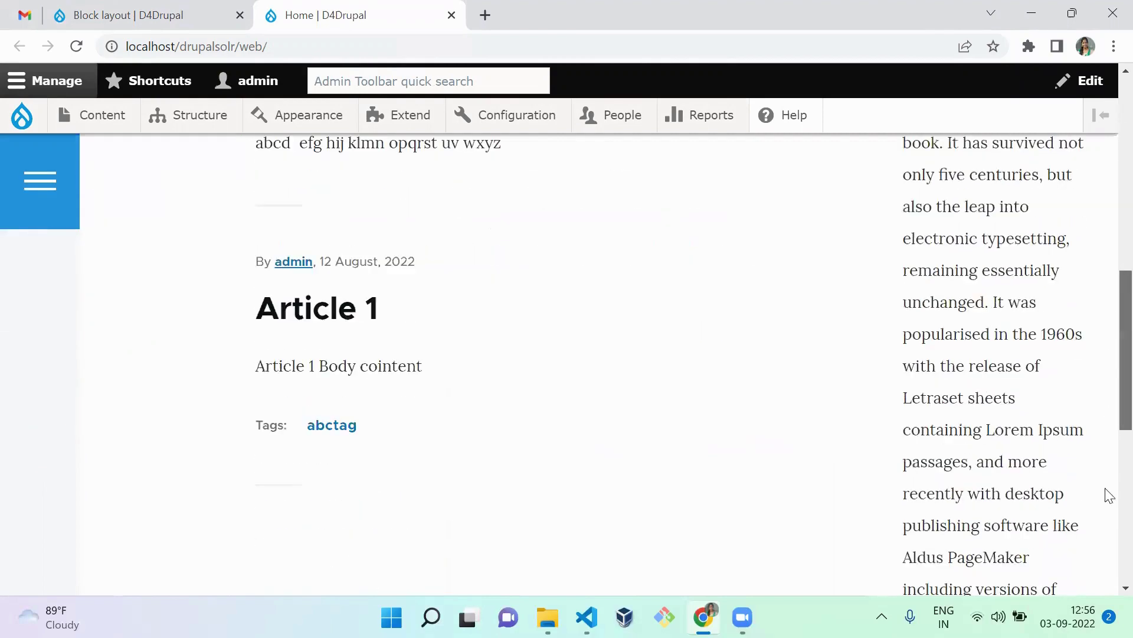
scroll(1105, 562, "up", 12)
scroll(1110, 213, "up", 5)
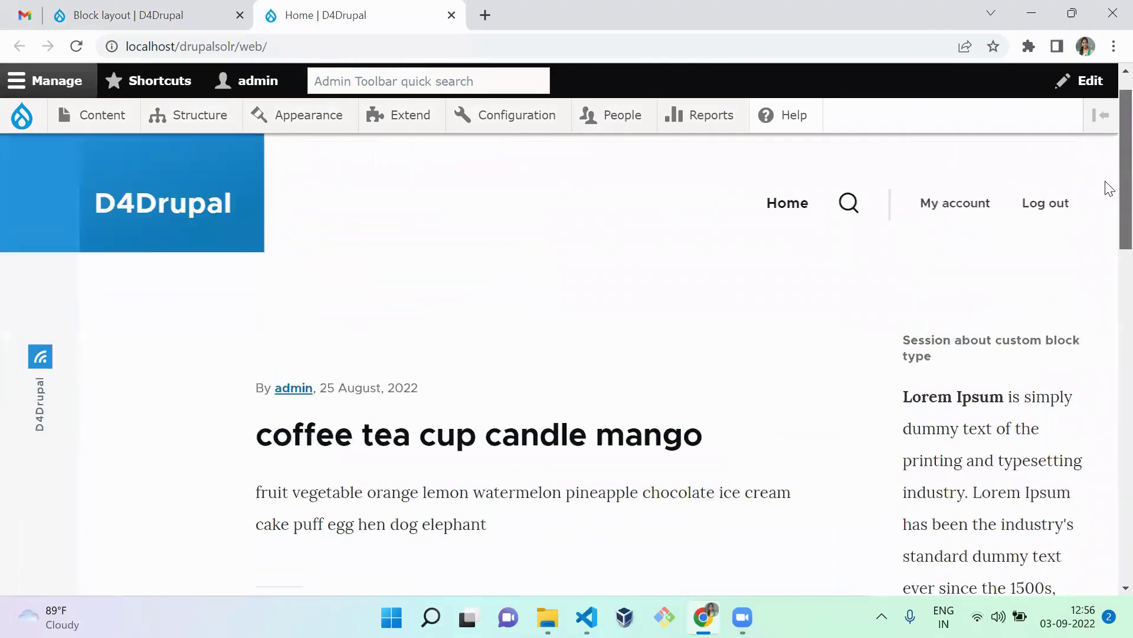
left_click(493, 491)
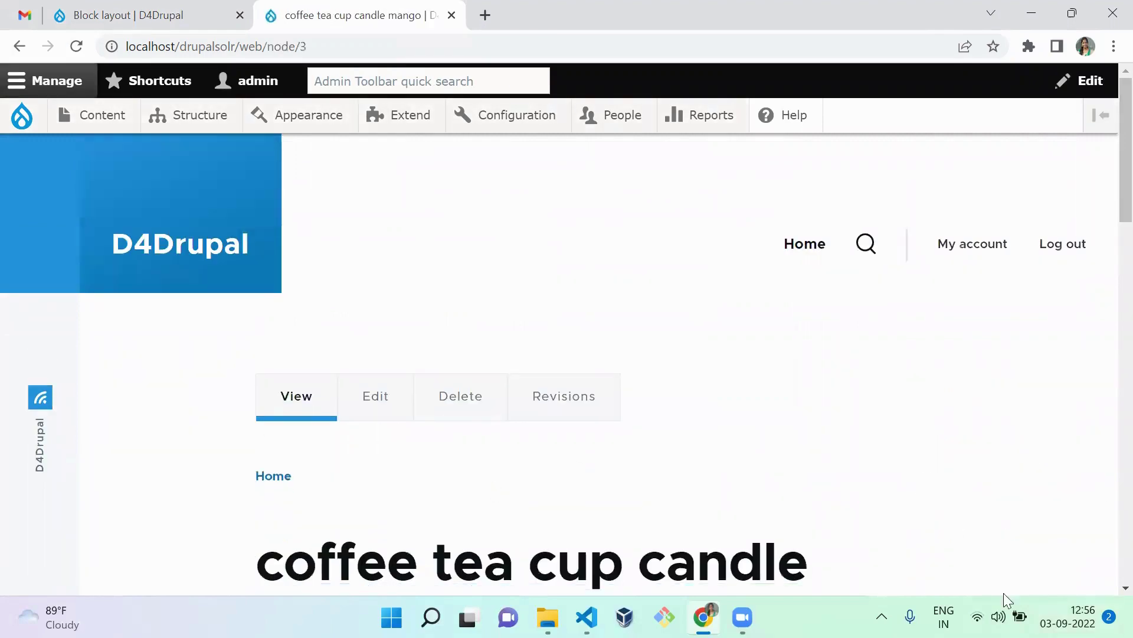
left_click_drag(1106, 174, 1106, 139)
left_click(217, 244)
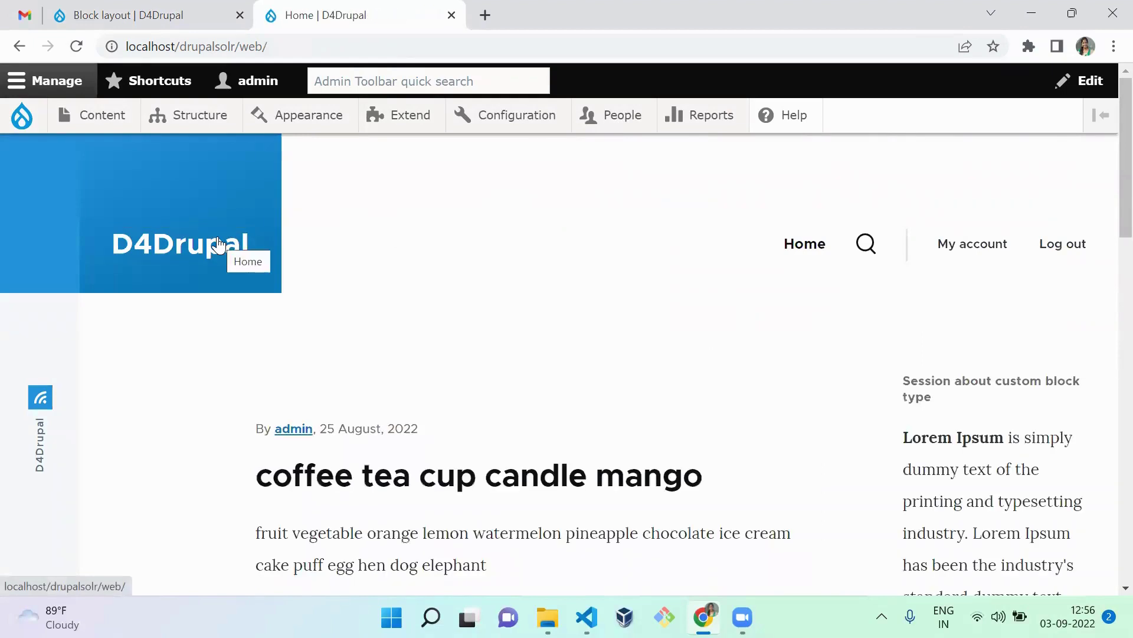